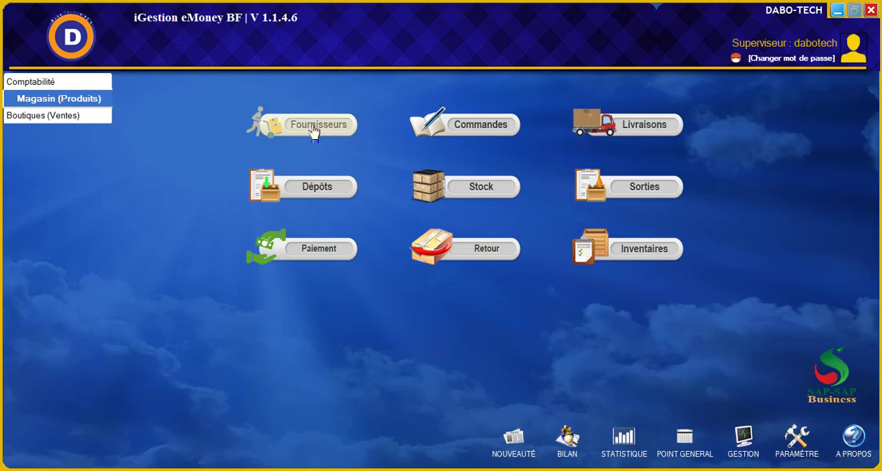
Start a new supplier record and enter DABO-TECH as the company name
click(313, 131)
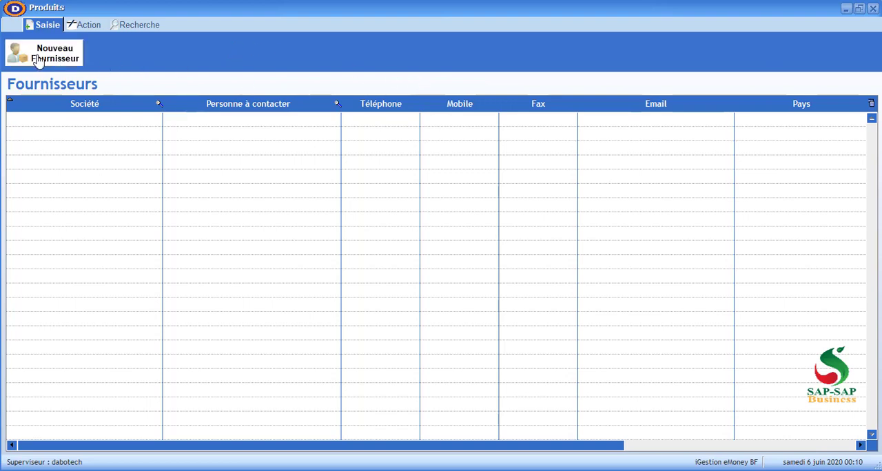
click(61, 60)
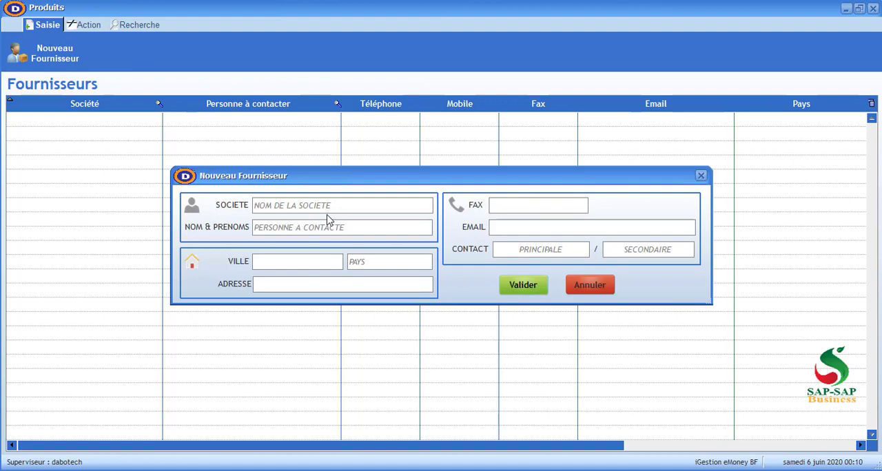
text(DABO-TECH)
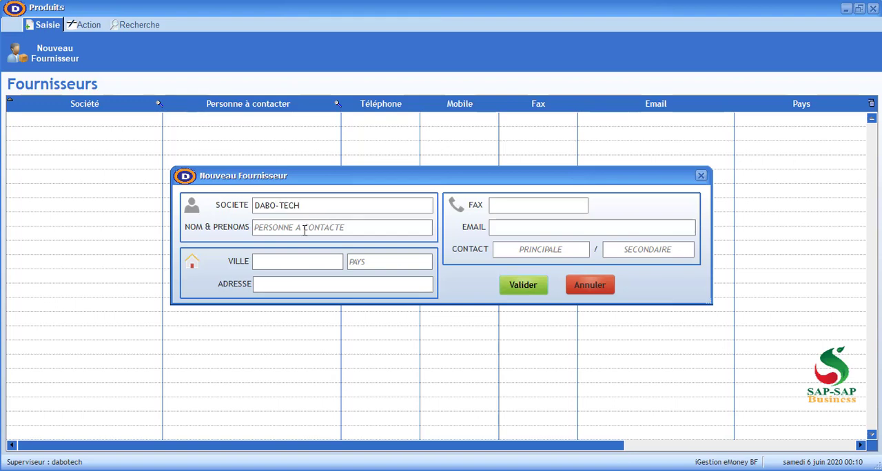
Enter the contact person's full name and the primary phone number, and save the new supplier
click(304, 229)
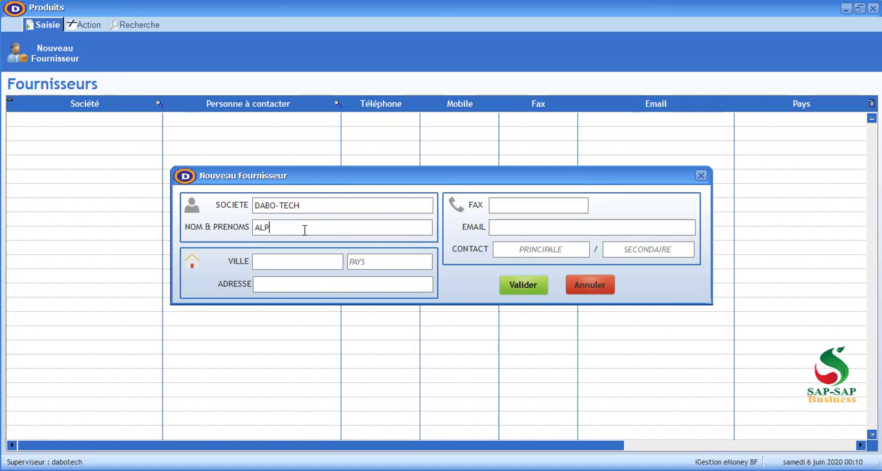
click(536, 252)
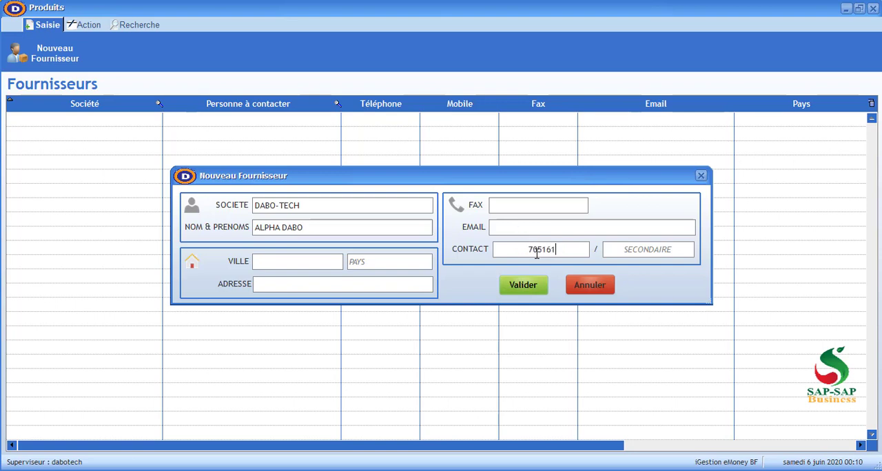
click(531, 288)
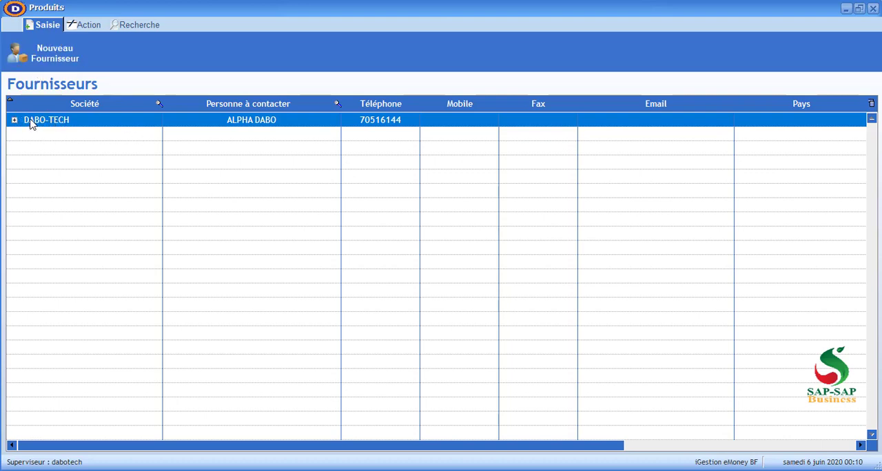
Try to print the statement (relevé) of the DABO-TECH supplier
click(87, 26)
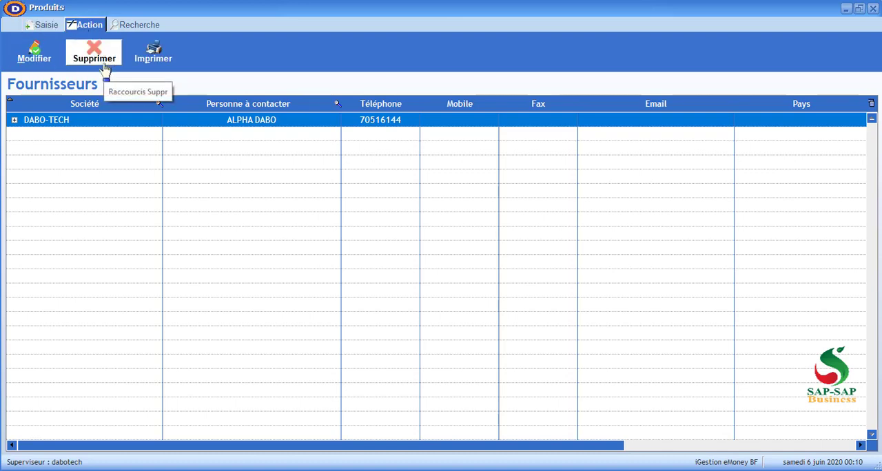
click(153, 61)
click(170, 69)
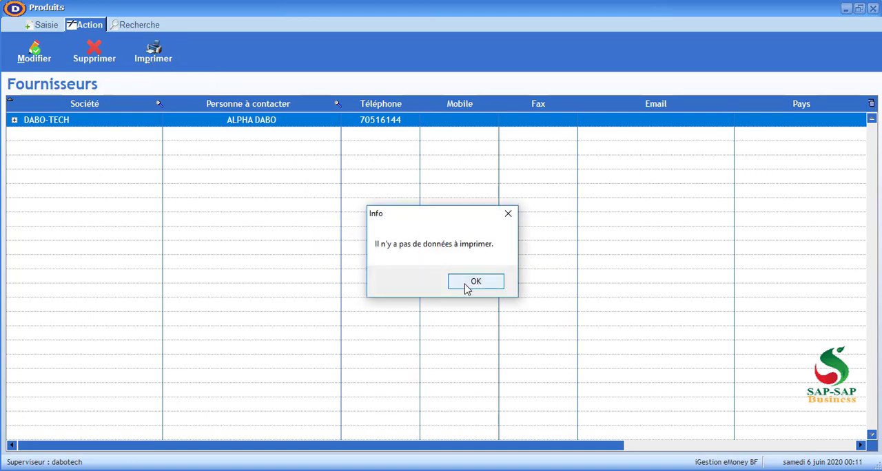
click(469, 283)
Preview the printable list of suppliers and close the preview
click(165, 63)
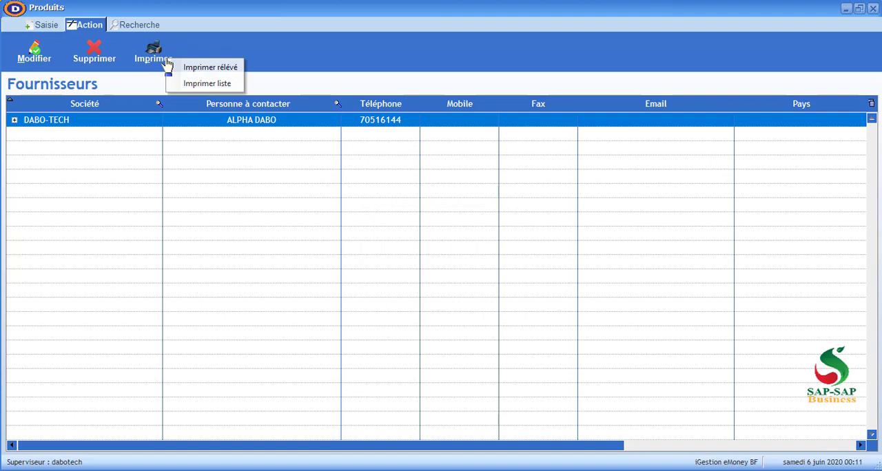
click(191, 84)
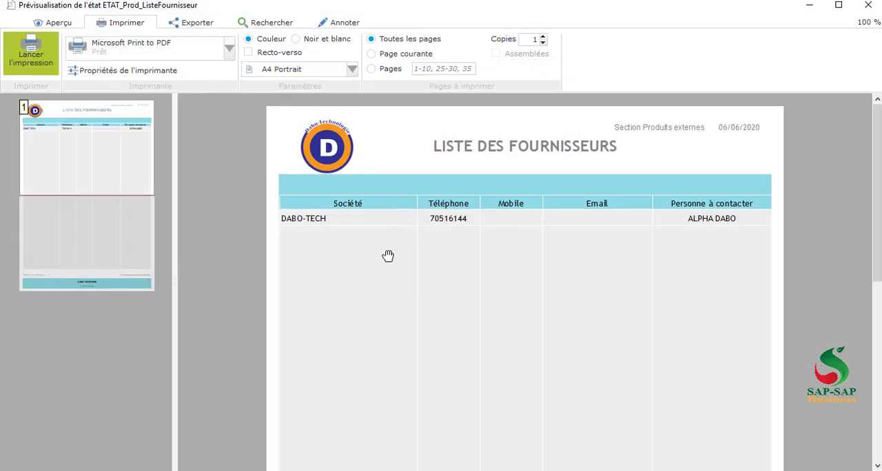
click(867, 6)
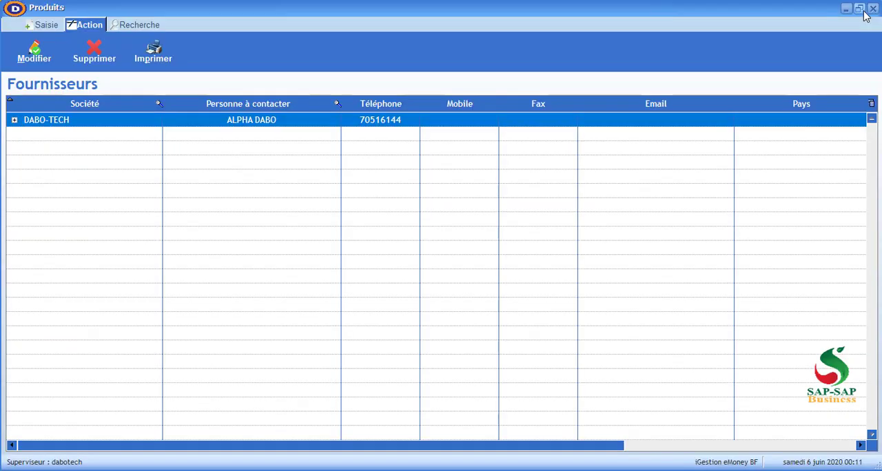
View the supplier search option, leave the supplier records, and show the available kinds of product return
click(139, 29)
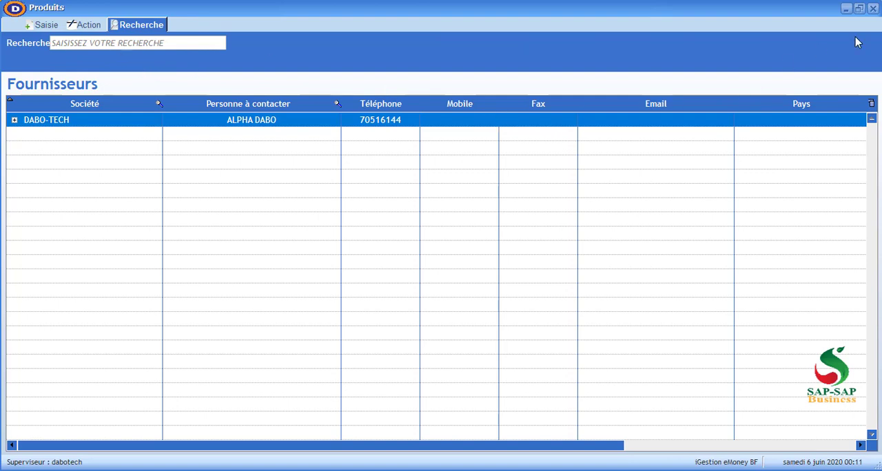
click(872, 8)
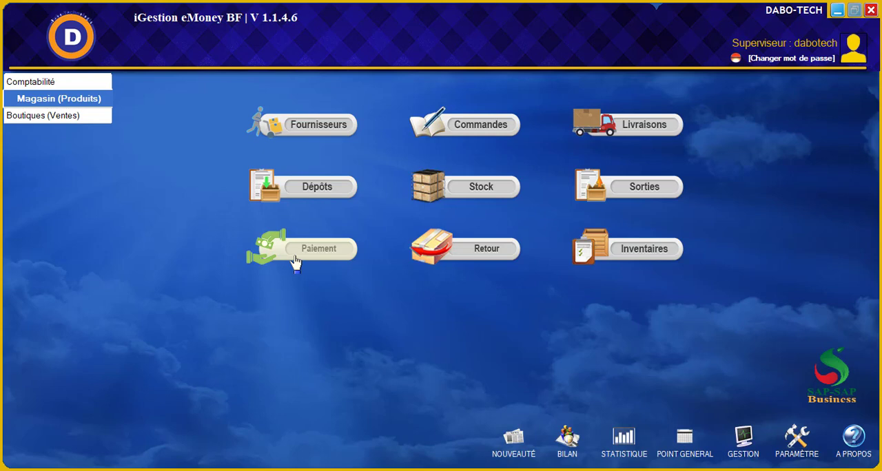
click(467, 255)
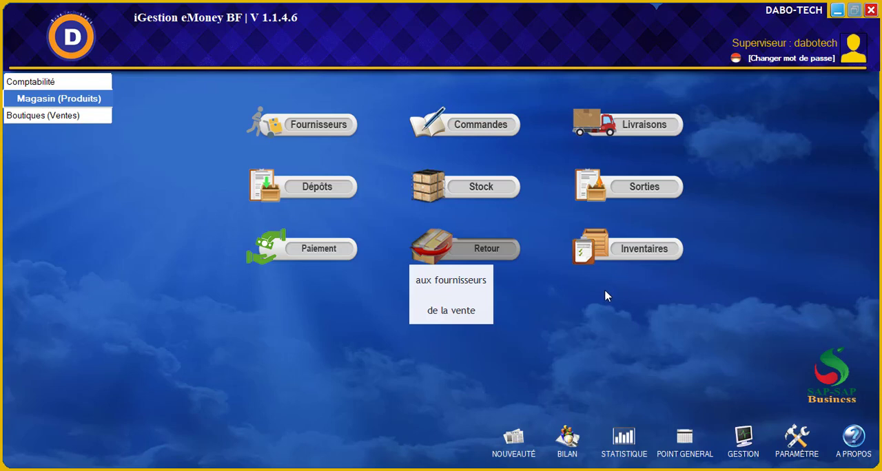
Start a new product order and choose DABO-TECH as its supplier
click(472, 134)
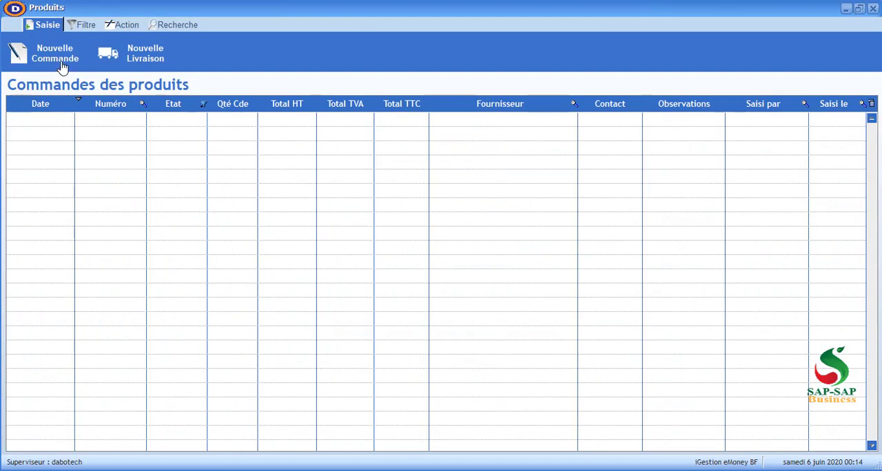
click(61, 67)
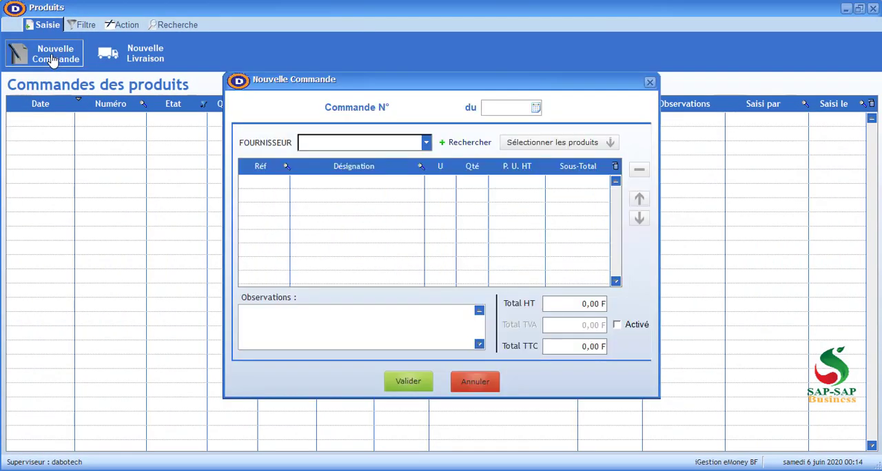
click(331, 143)
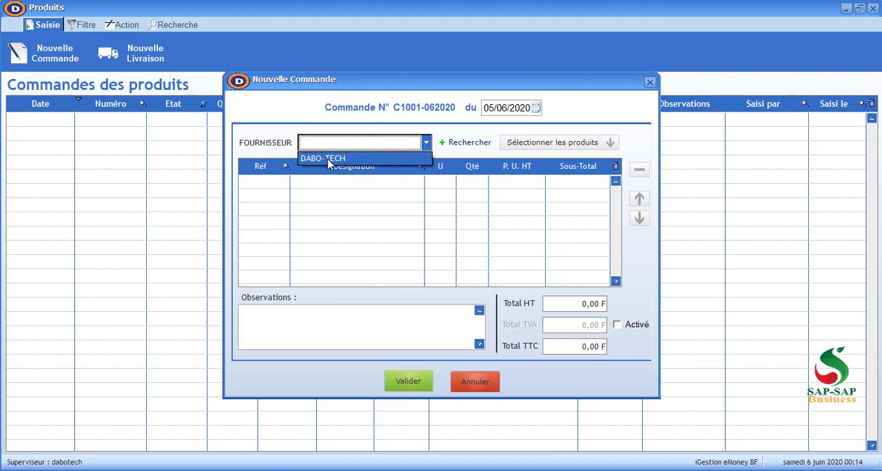
click(327, 160)
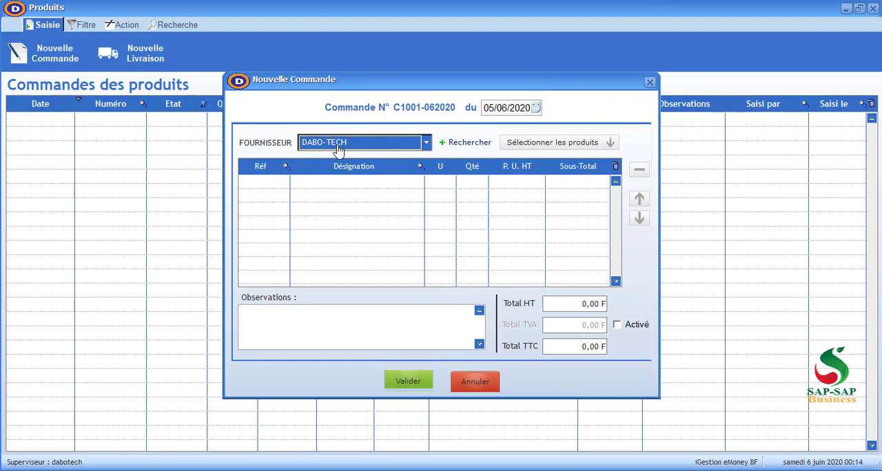
Look over the order's supplier lookup list and its new supplier form, and close both
click(337, 147)
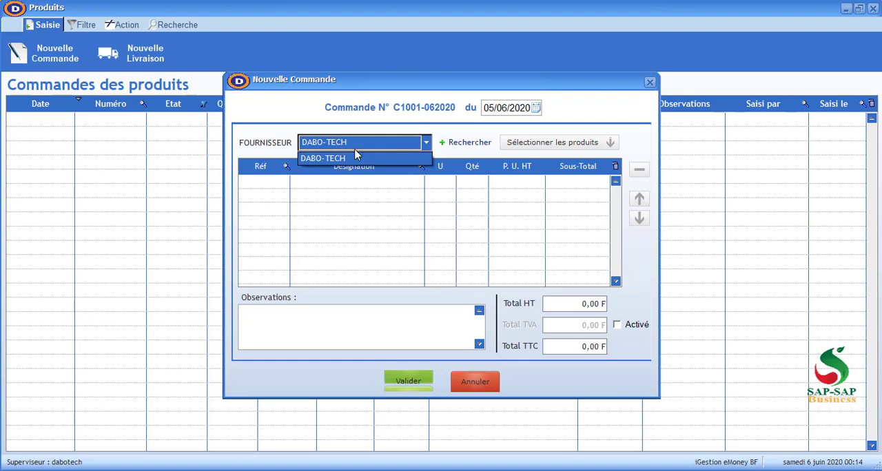
click(470, 148)
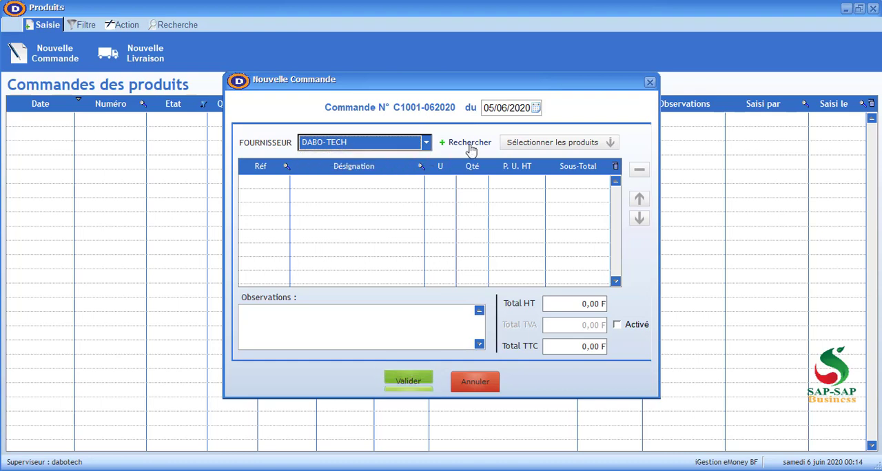
click(470, 148)
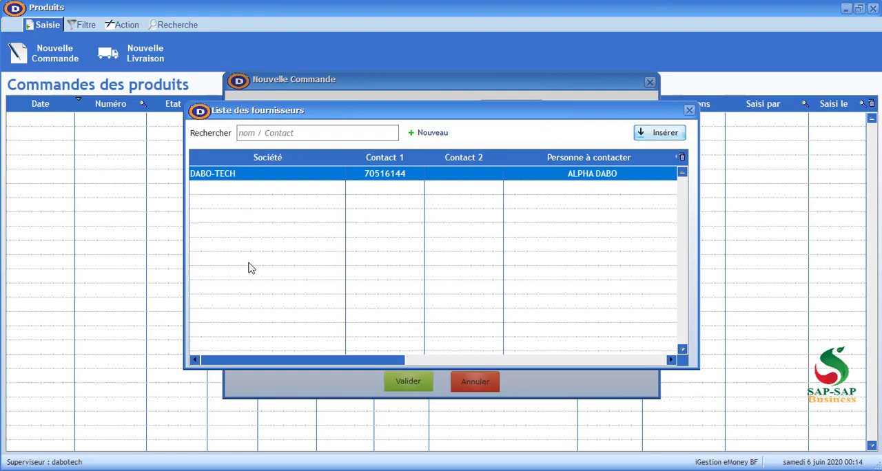
click(432, 135)
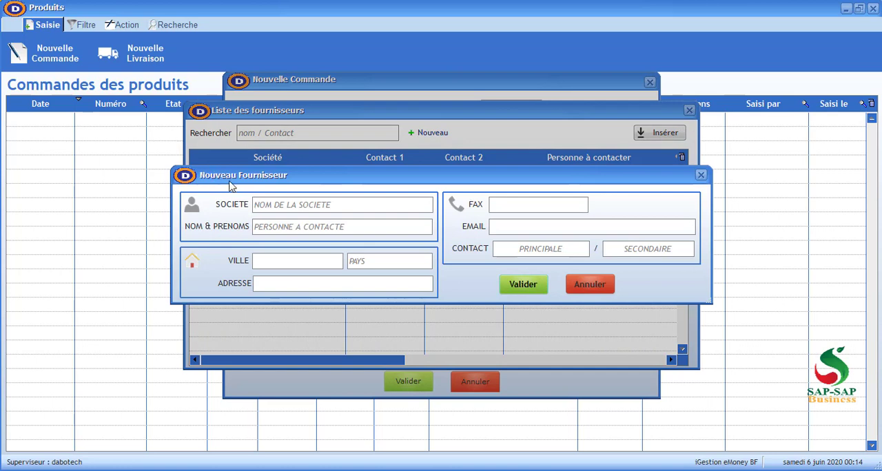
click(596, 288)
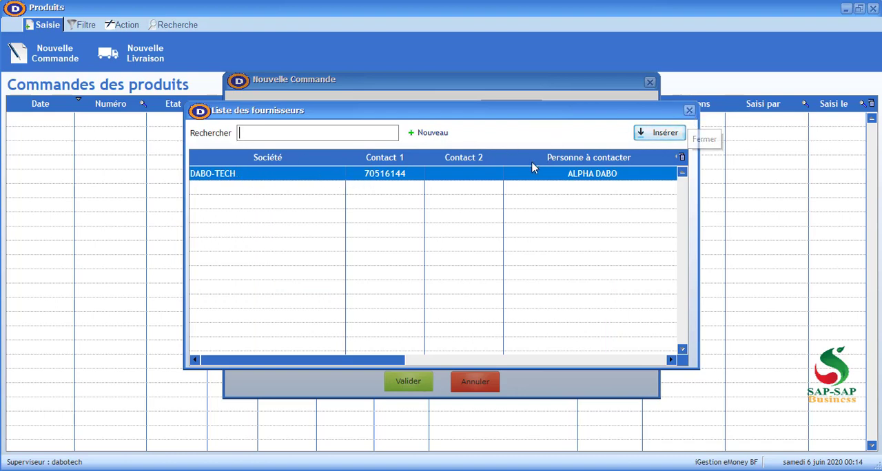
click(689, 110)
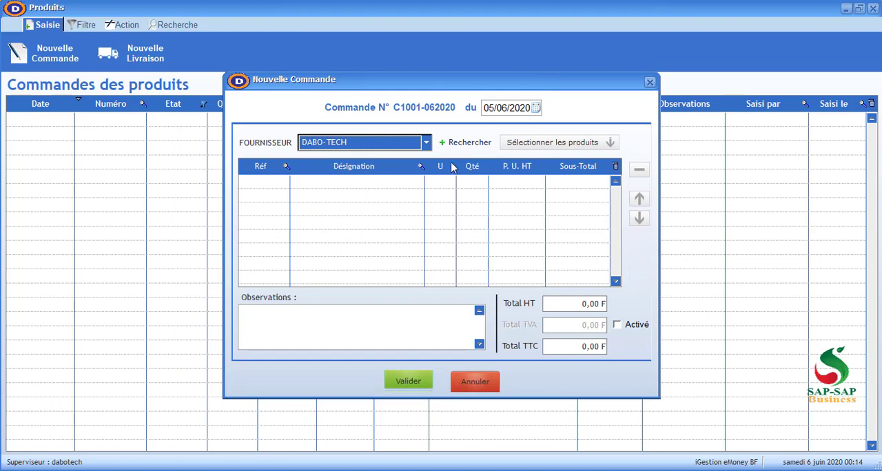
Open the order's product selection list and start a new product record from it
click(565, 148)
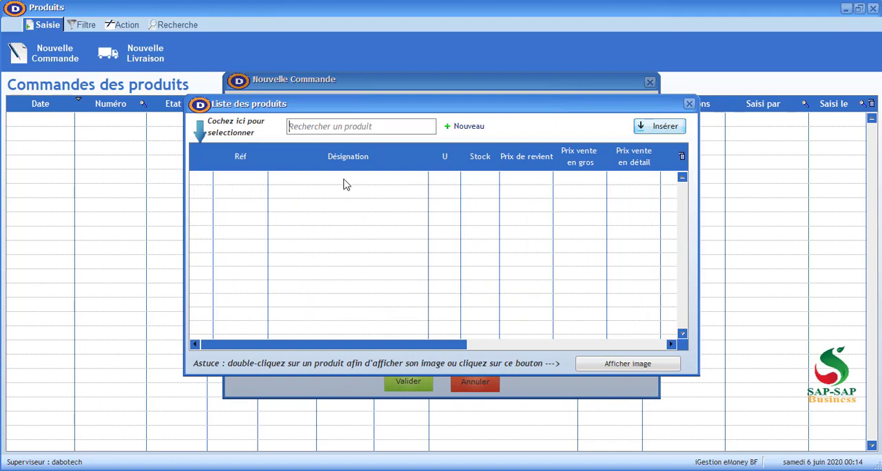
click(689, 104)
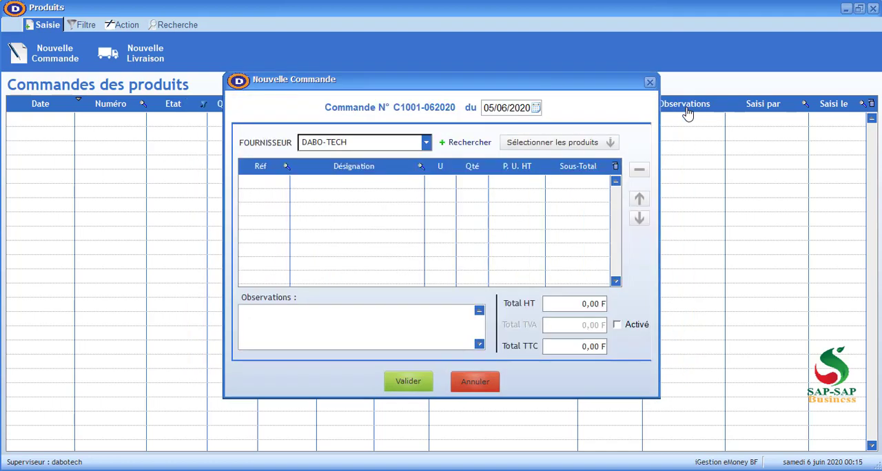
click(555, 145)
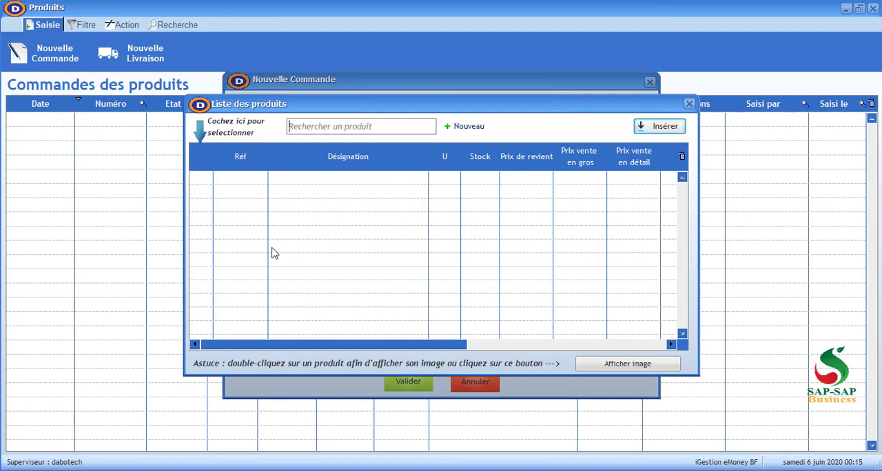
click(466, 132)
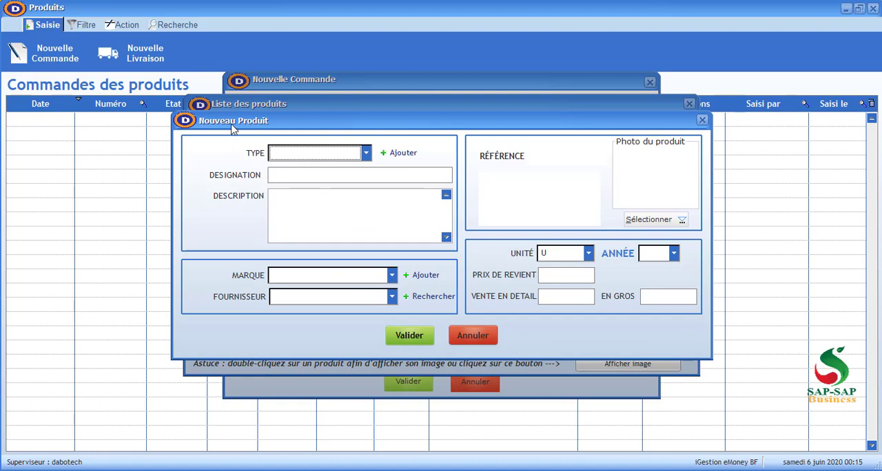
Start a new product type for the product and name it ORDINATEUR PORTABLE
click(312, 157)
click(311, 159)
click(400, 153)
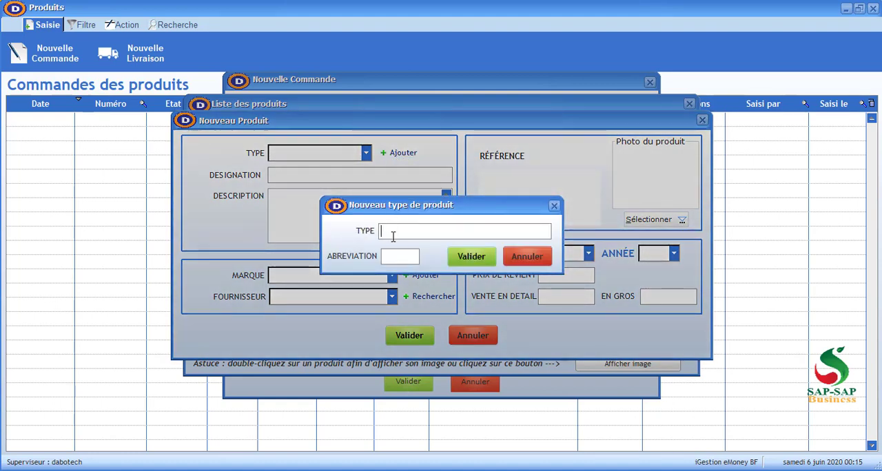
text(ORDI)
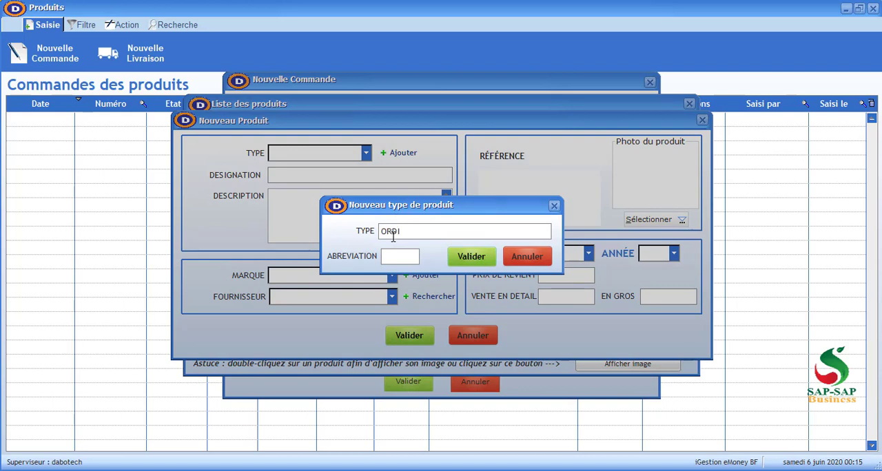
text(NATEUR)
key(BackSpace)
key(BackSpace)
key(BackSpace)
key(BackSpace)
key(BackSpace)
key(BackSpace)
key(BackSpace)
key(BackSpace)
key(BackSpace)
key(BackSpace)
text(PC)
key(BackSpace)
key(BackSpace)
text(O)
text(R)
text(DINATEUR)
text( DE)
key(BackSpace)
key(BackSpace)
text(PORTABLE)
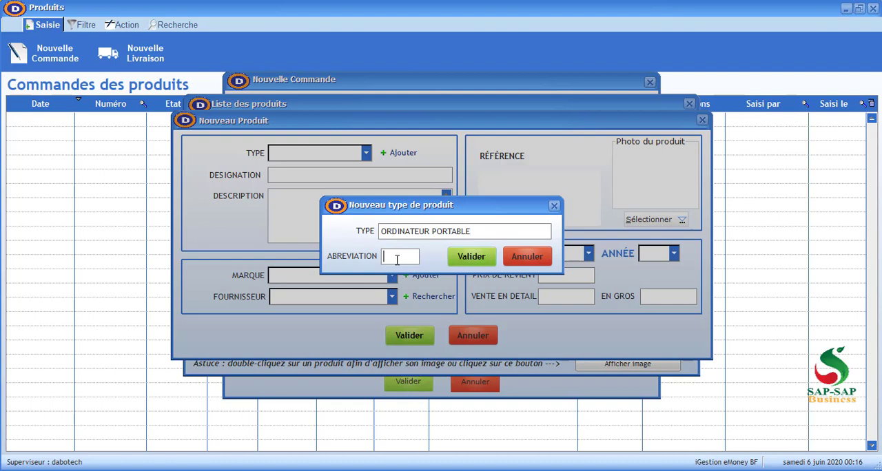
Set the new product type's abbreviation to PC and save the type
click(397, 260)
text(PC)
click(471, 257)
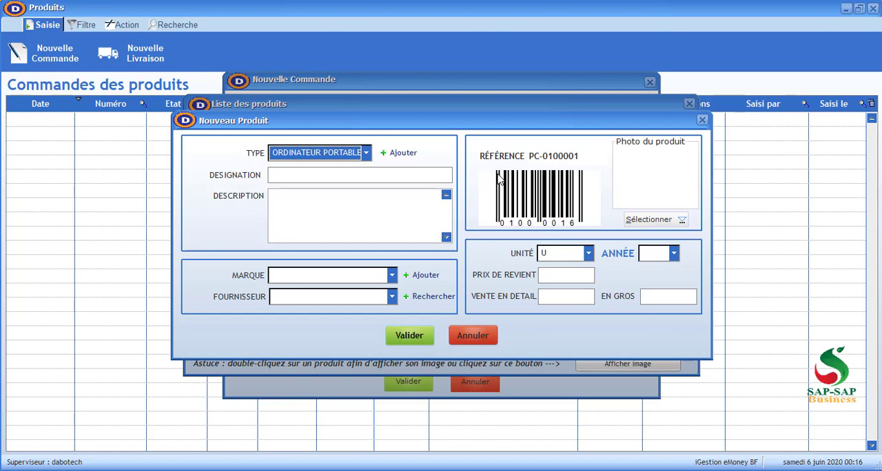
Set the product's designation to ASUS PC and check the list of available brands
click(368, 174)
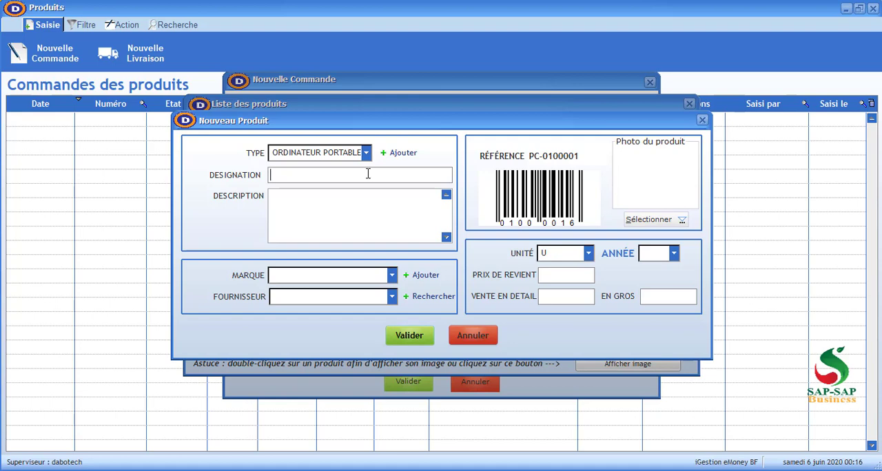
text(ASUS PC)
click(314, 226)
click(336, 278)
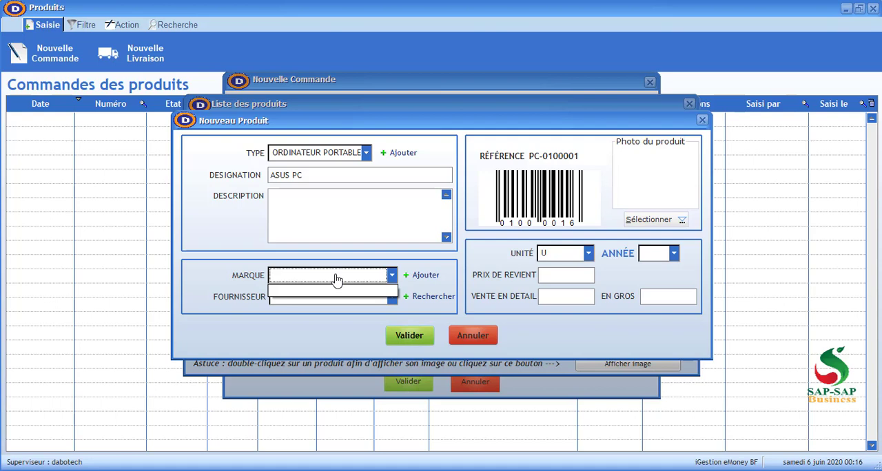
click(233, 277)
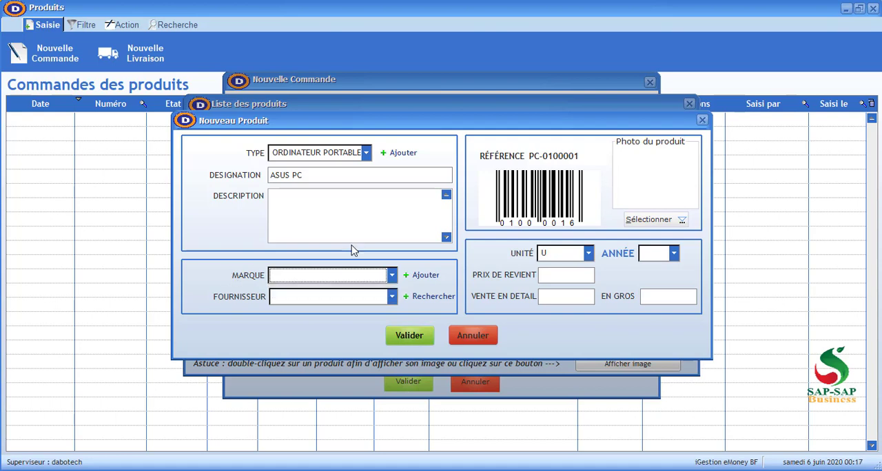
Add ASUS as a new brand for the product and save it
click(425, 276)
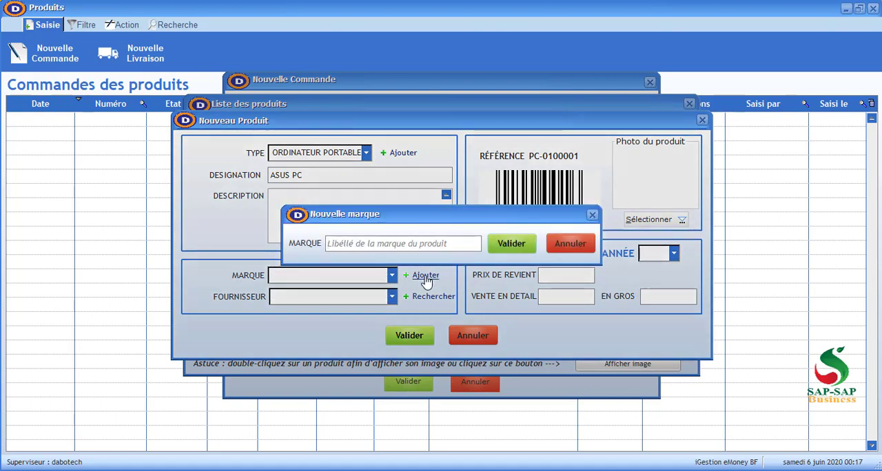
text(ASUS)
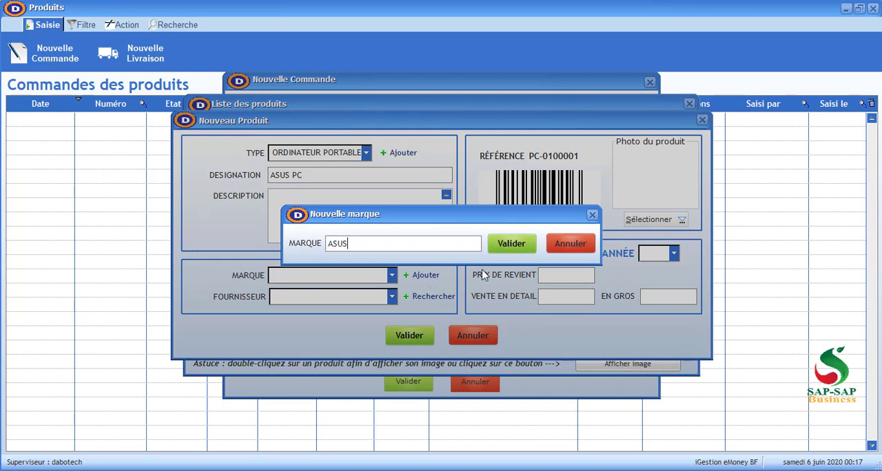
click(505, 248)
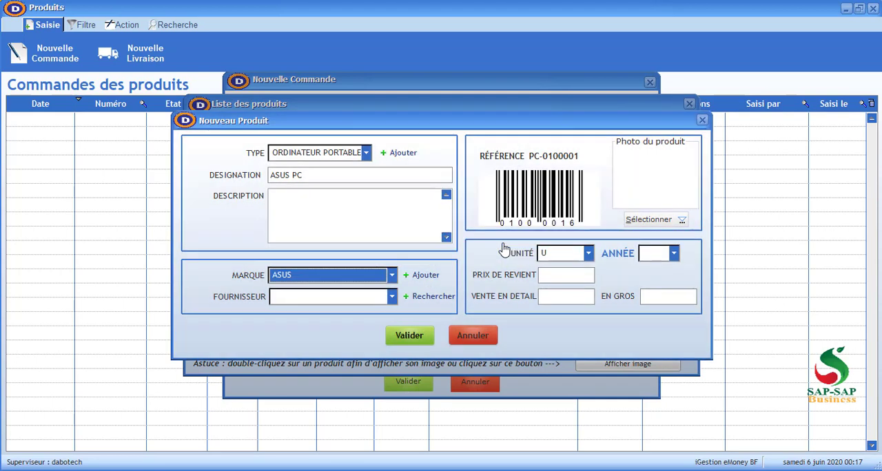
Choose DABO-TECH as the product's supplier and attach the laptop picture as its product photo
click(372, 299)
click(331, 313)
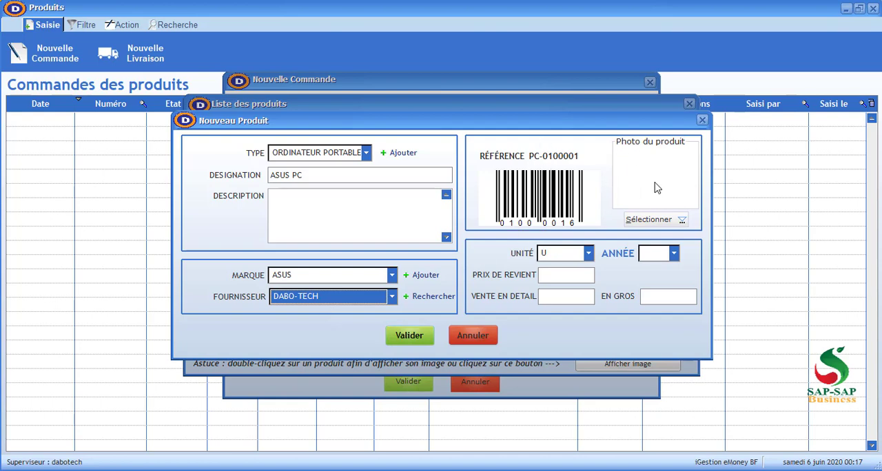
click(646, 220)
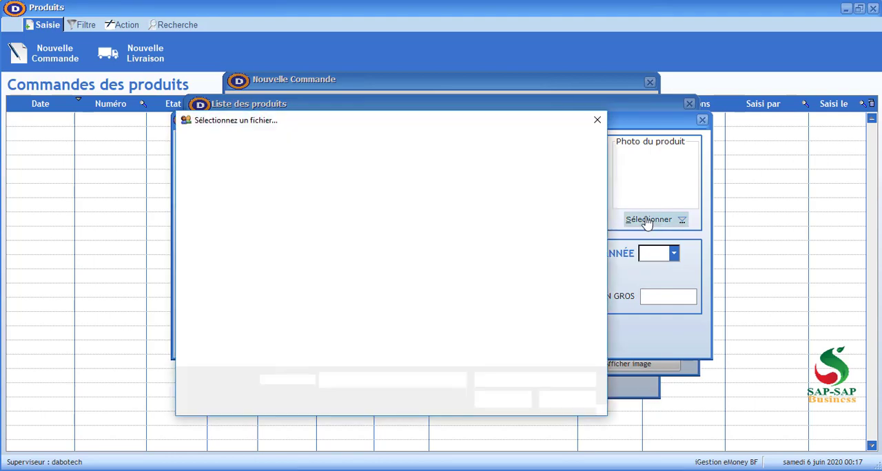
double_click(416, 218)
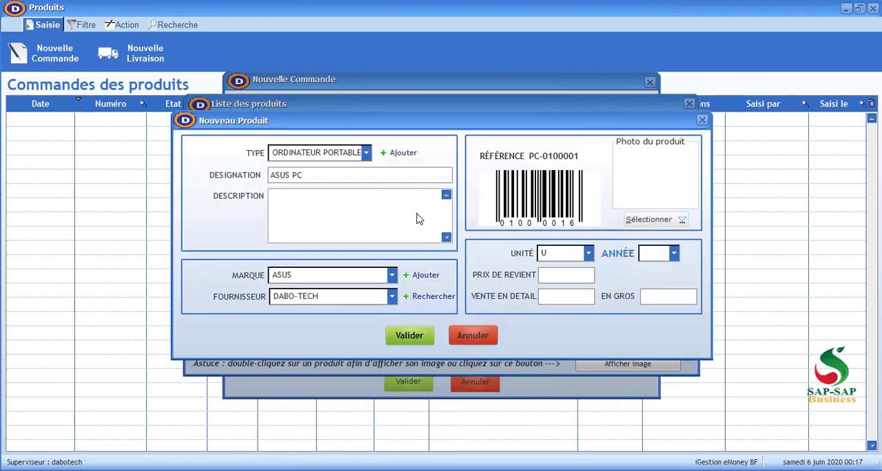
Set the product's unit to U and its year to 2020
click(558, 258)
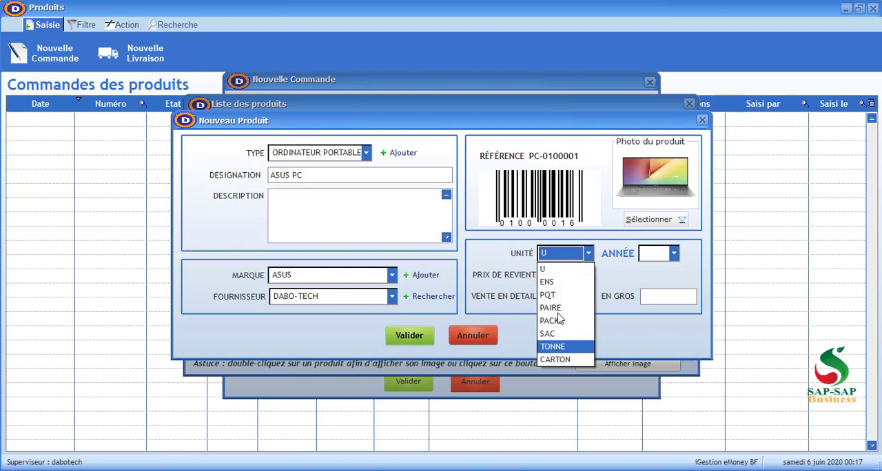
click(550, 272)
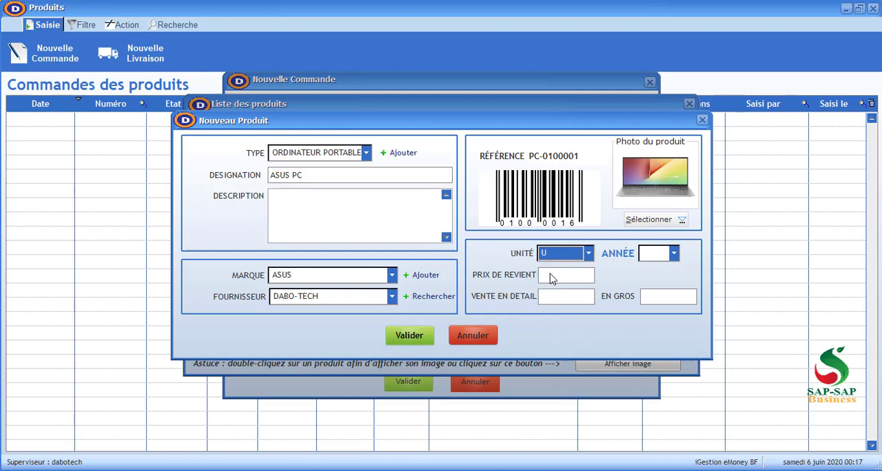
click(671, 253)
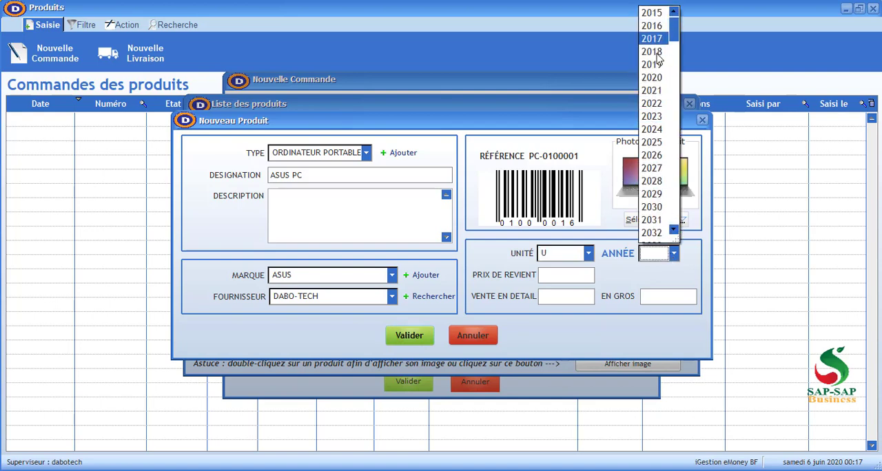
click(654, 77)
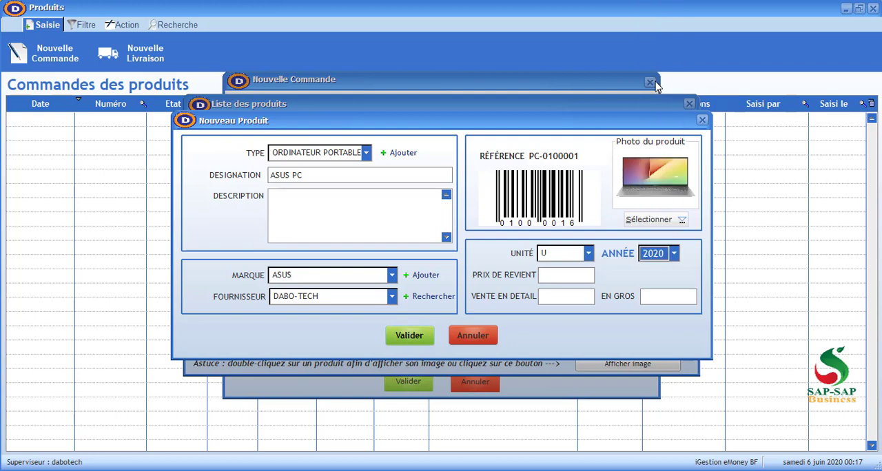
Enter a cost price of 150000, retail price of 200000 and wholesale price of 180000, and save the product, closing its form
click(552, 276)
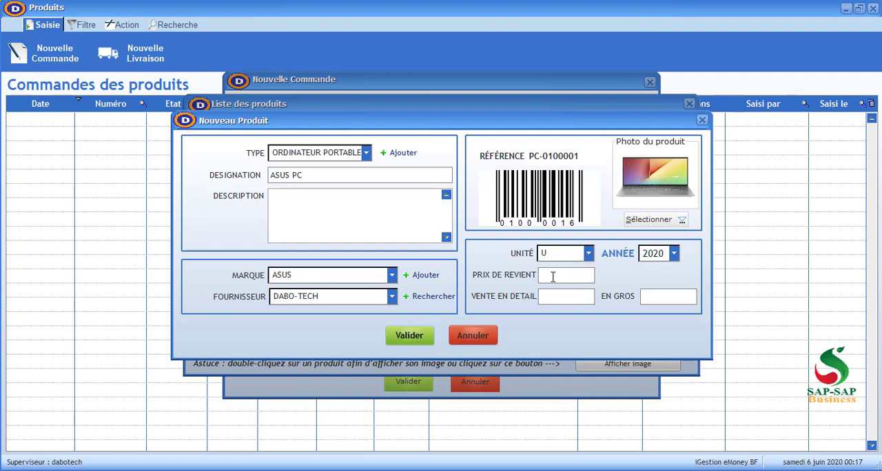
text(150000)
click(552, 297)
text(20000)
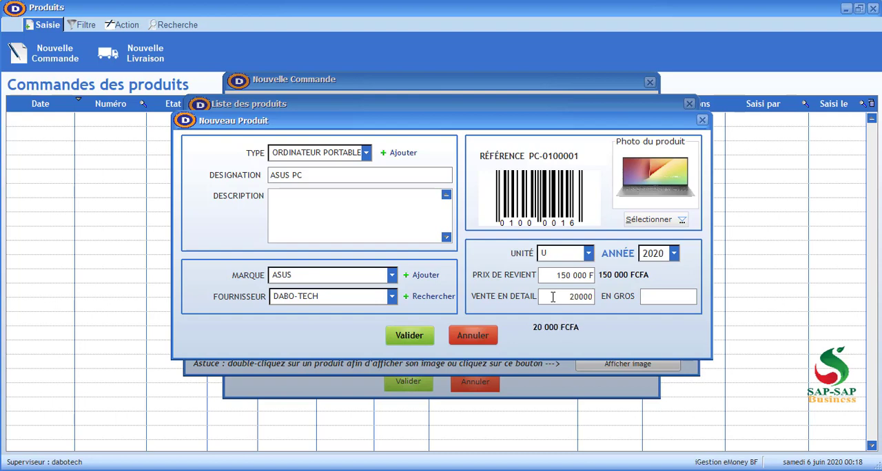
text(0)
click(663, 295)
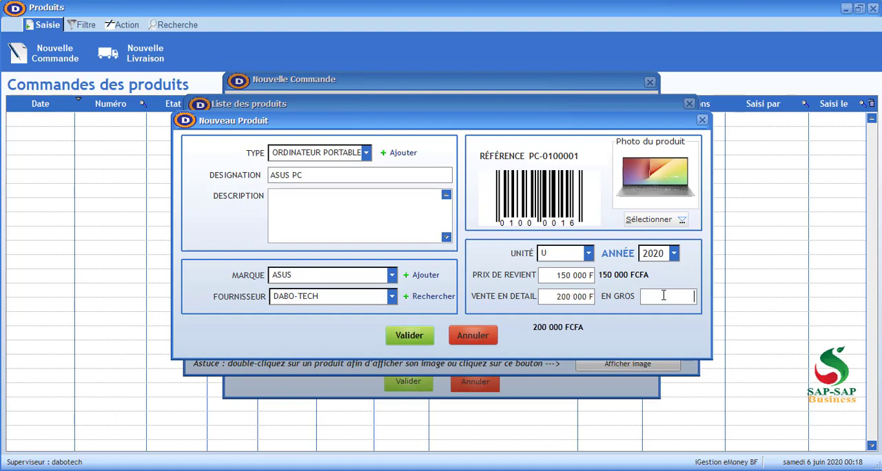
text(180000)
click(414, 336)
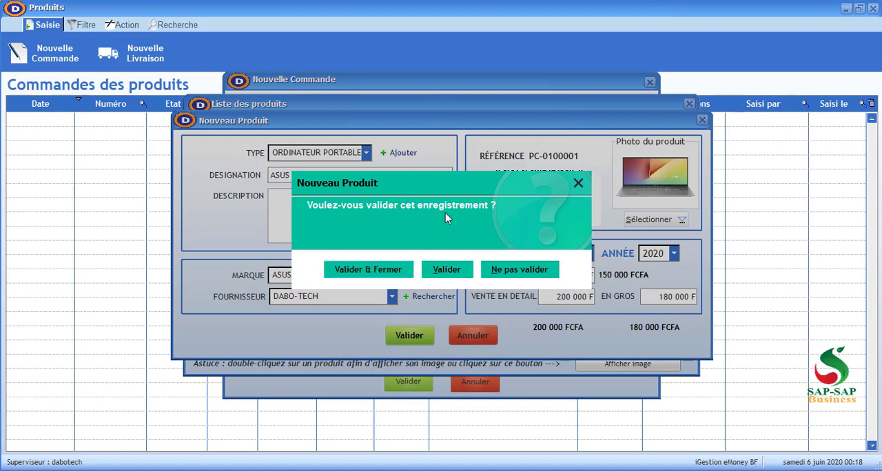
click(365, 270)
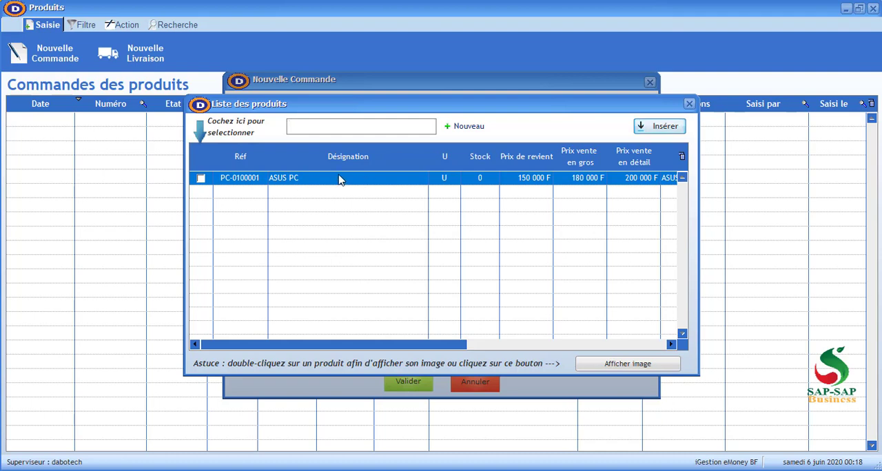
Insert the ASUS PC product into the order and set its ordered quantity to 10
click(201, 179)
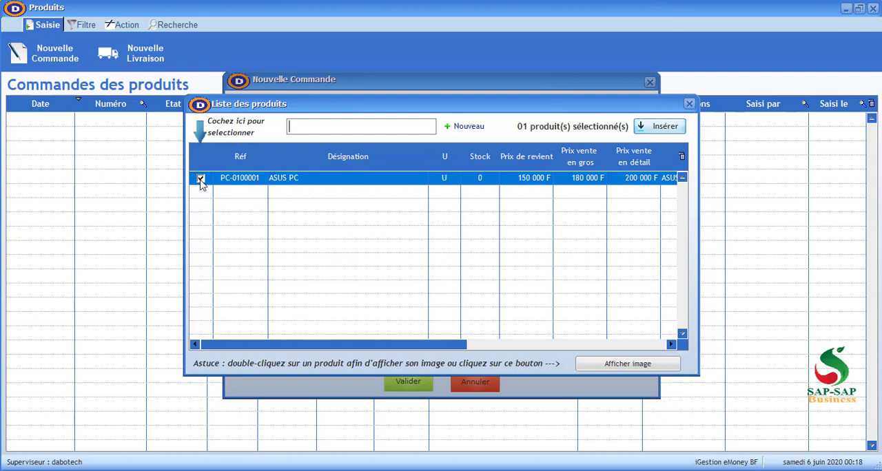
click(653, 130)
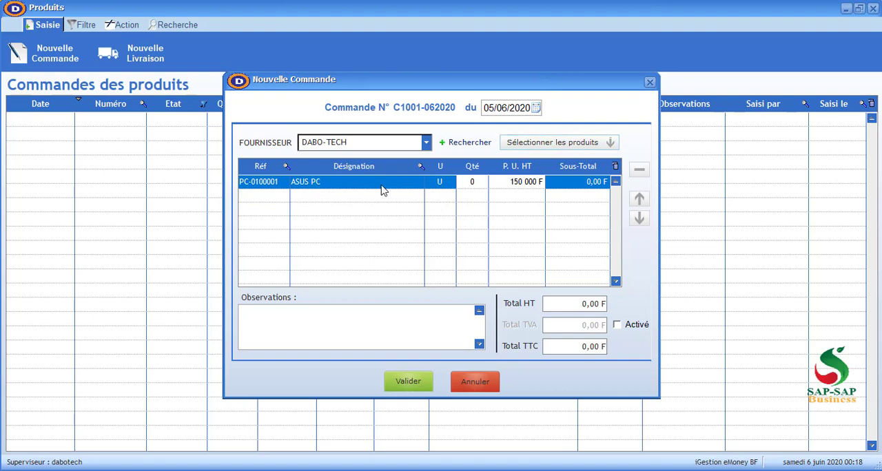
click(475, 184)
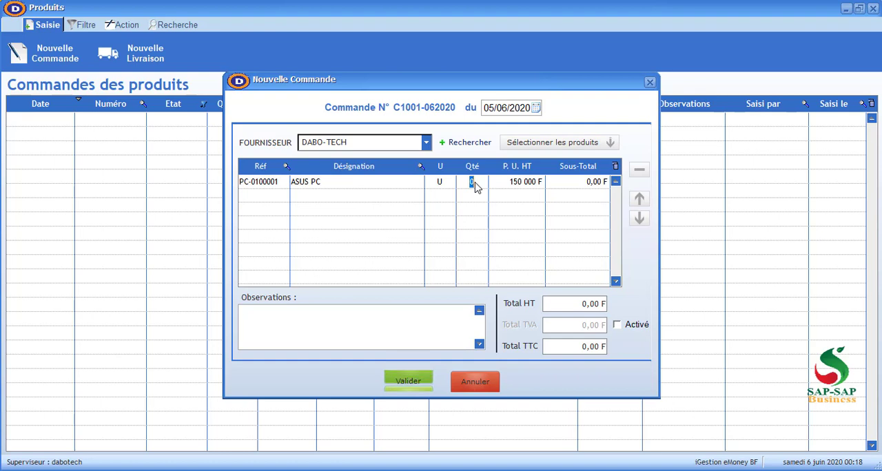
text(100)
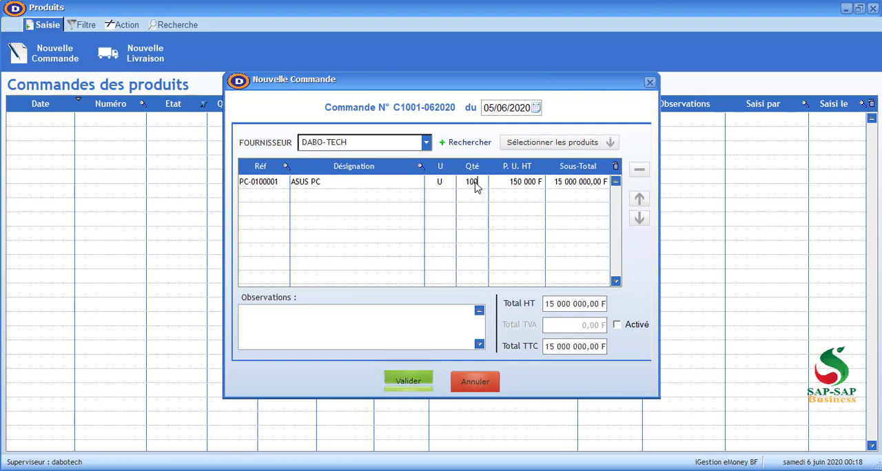
key(BackSpace)
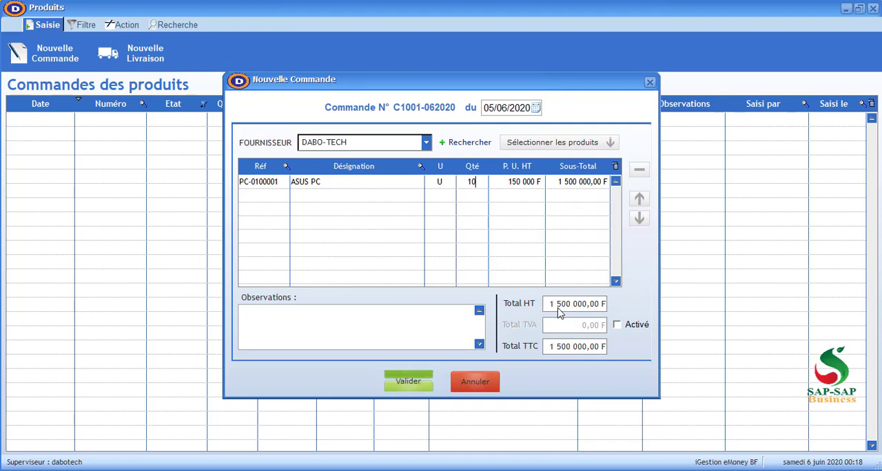
Try the order's VAT (TVA) option on and off, and leave it activated
click(617, 325)
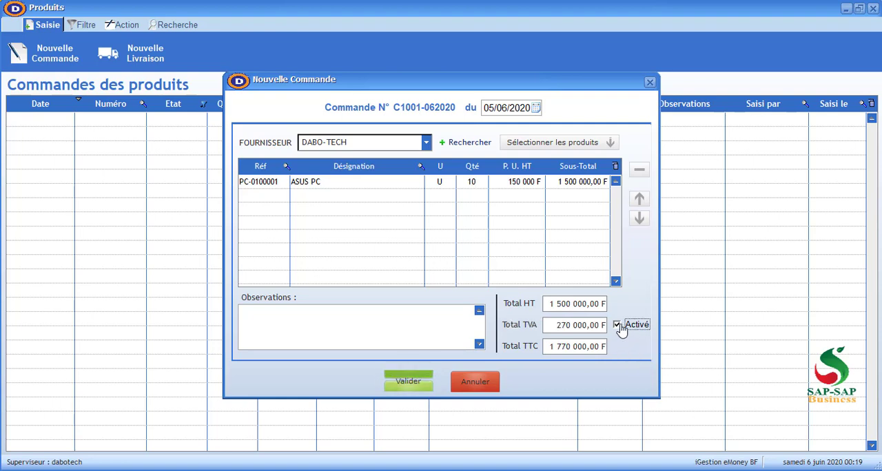
click(617, 326)
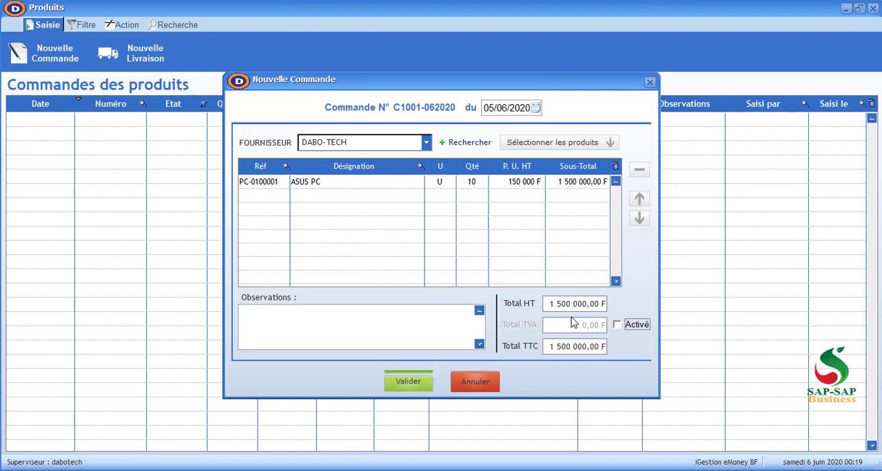
click(617, 325)
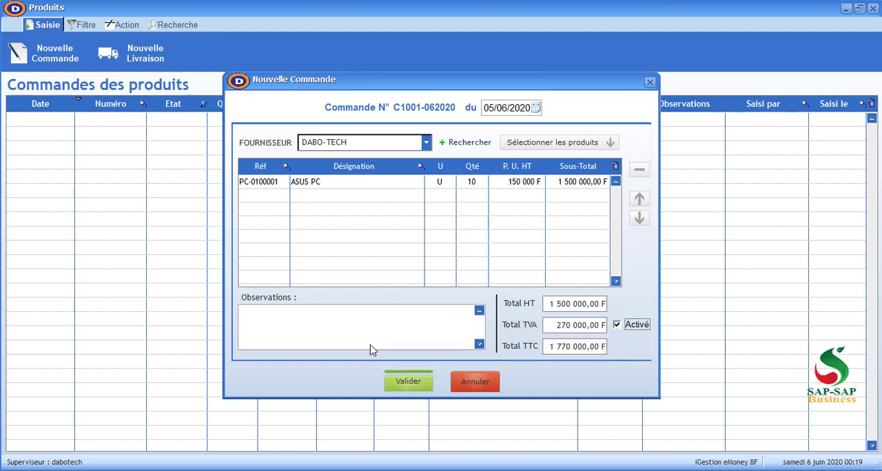
Save the order with the print option, and close the print preview and the blank new order form
click(415, 383)
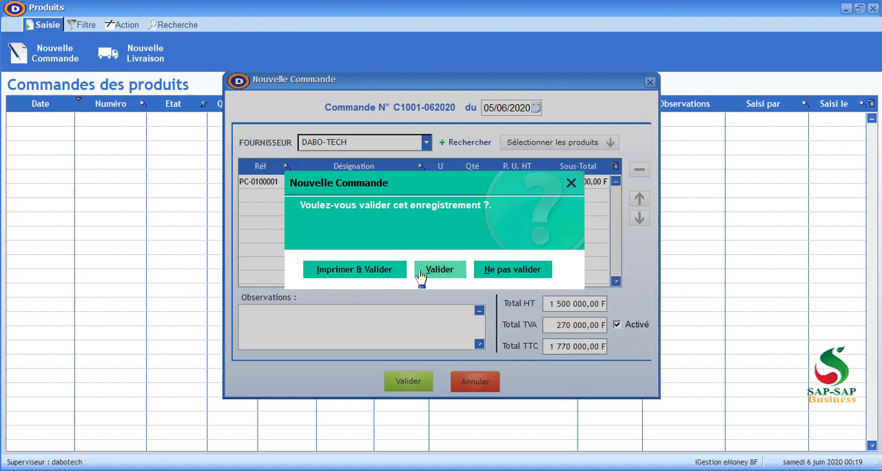
click(366, 277)
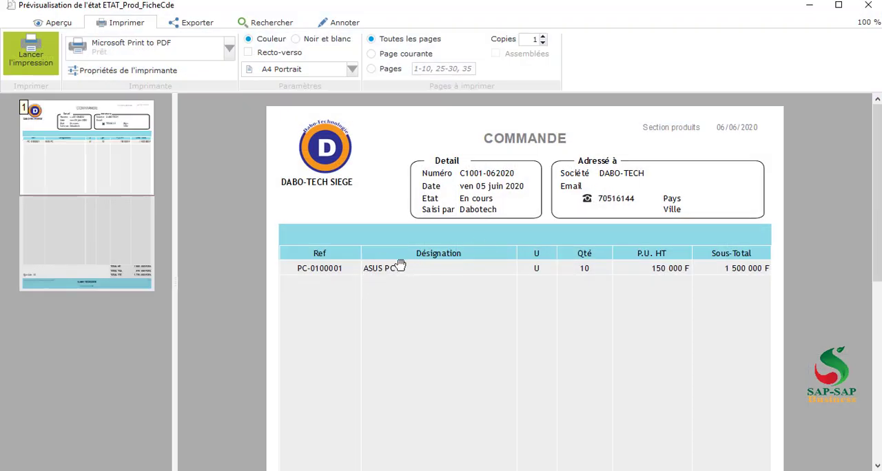
click(870, 6)
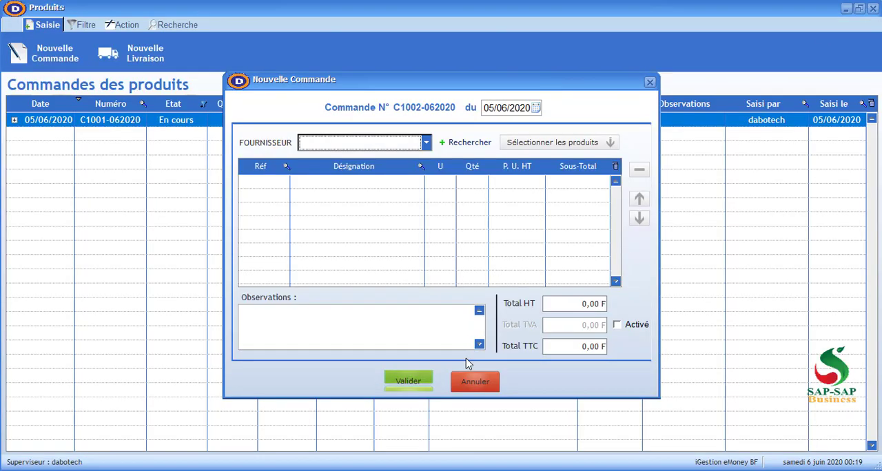
click(475, 386)
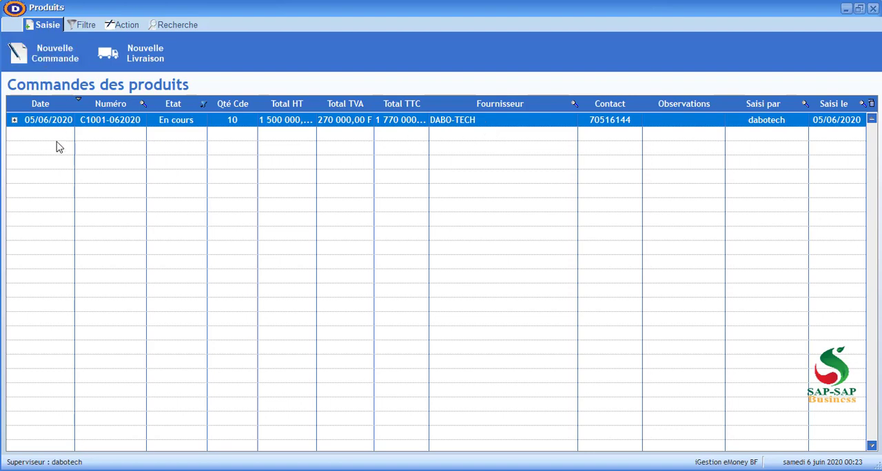
Start a new delivery for the DABO-TECH order and set the delivered quantity of ASUS PC to 5
click(157, 55)
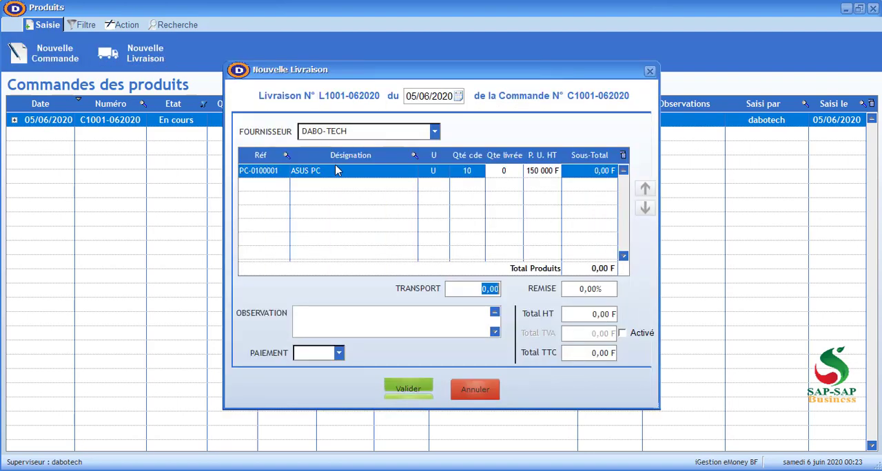
click(507, 177)
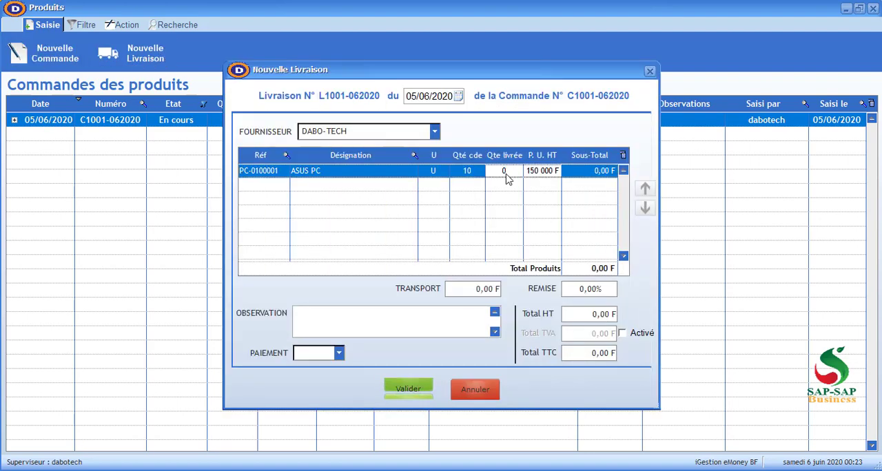
click(507, 173)
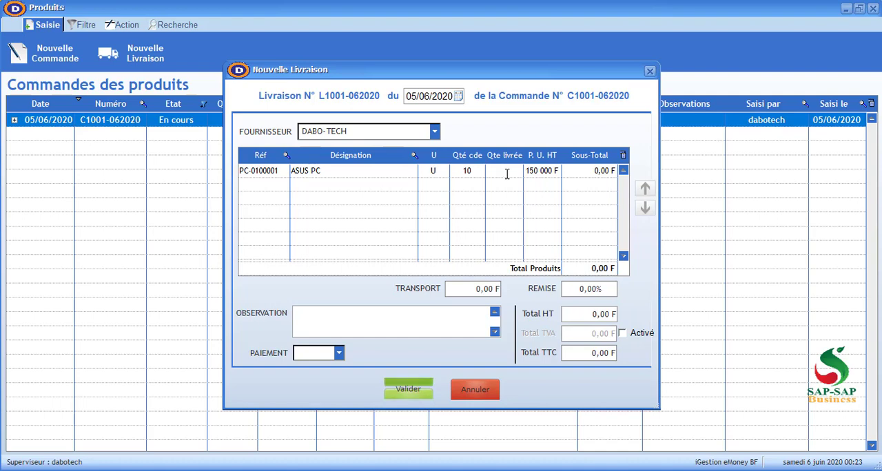
text(5)
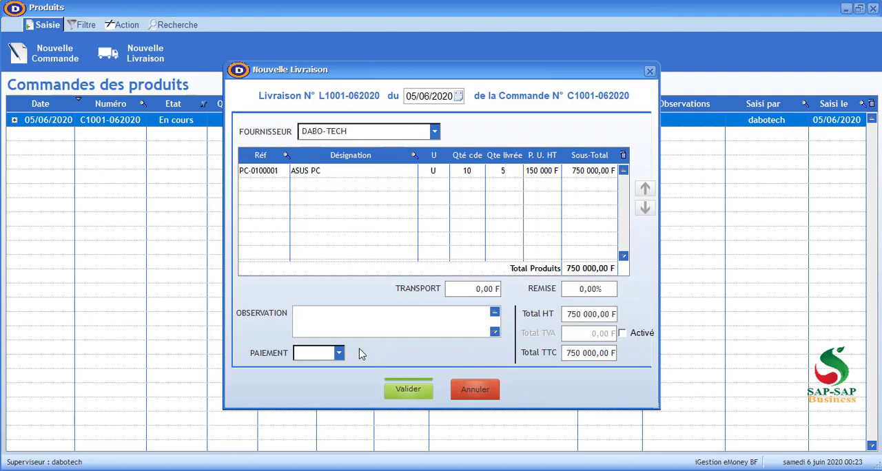
Set the delivery's payment to Total and save the delivery record
click(304, 355)
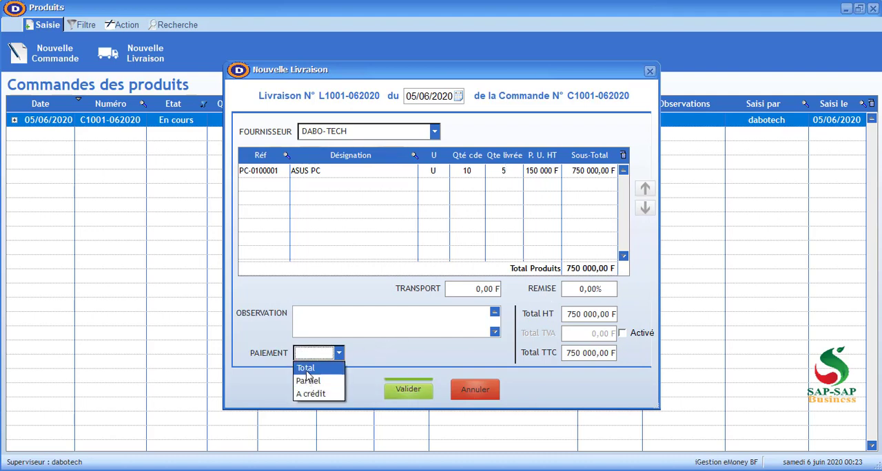
click(307, 372)
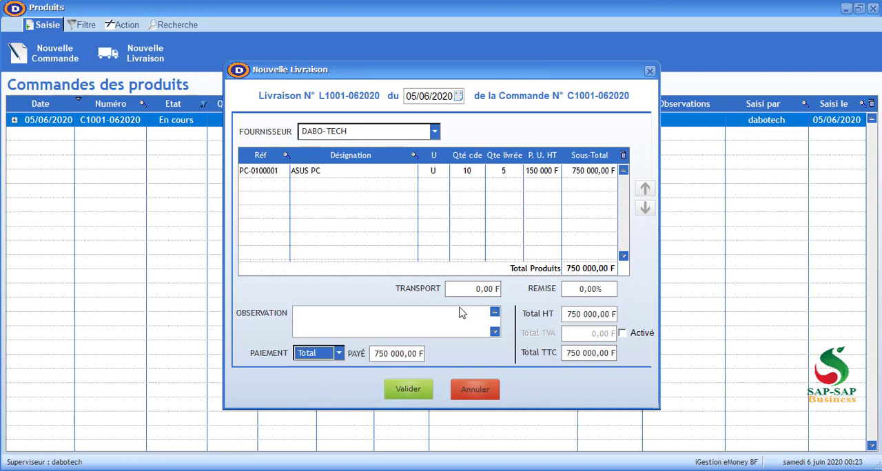
click(411, 390)
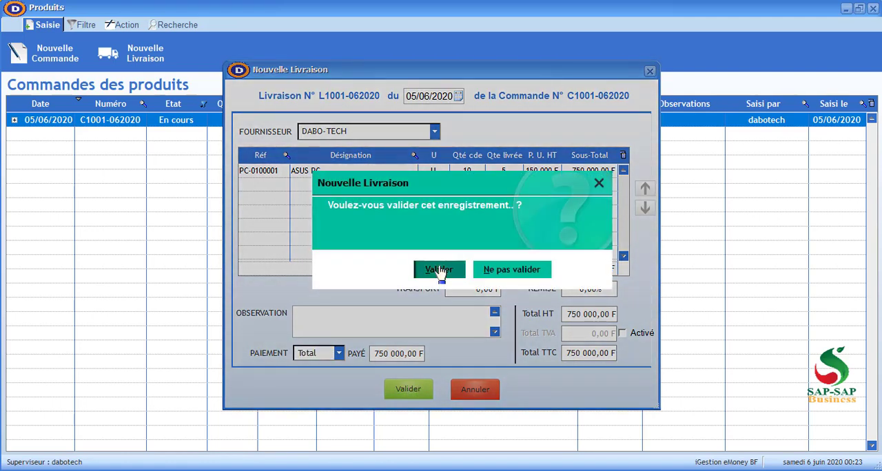
click(439, 269)
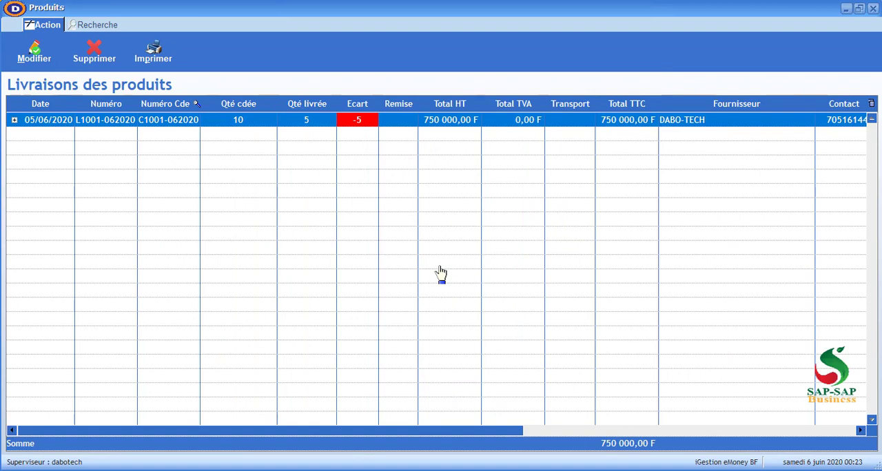
Leave the deliveries list, check the ASUS PC entry in the product stock, and close the stock list
click(873, 9)
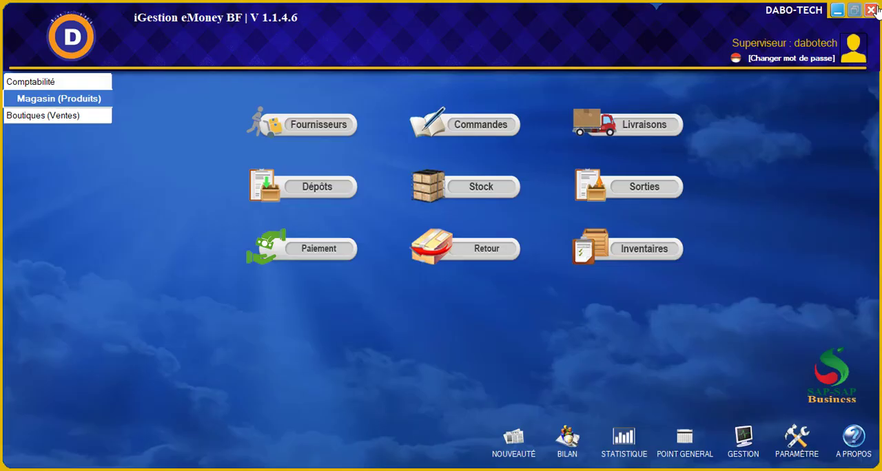
click(485, 186)
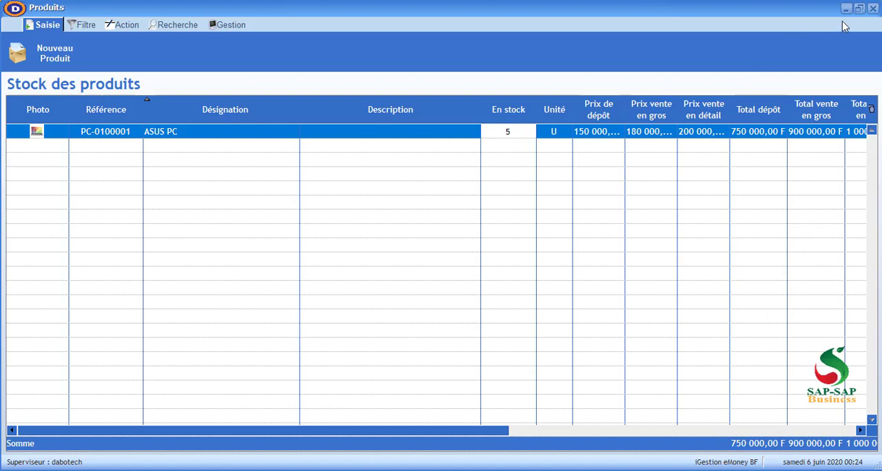
click(872, 8)
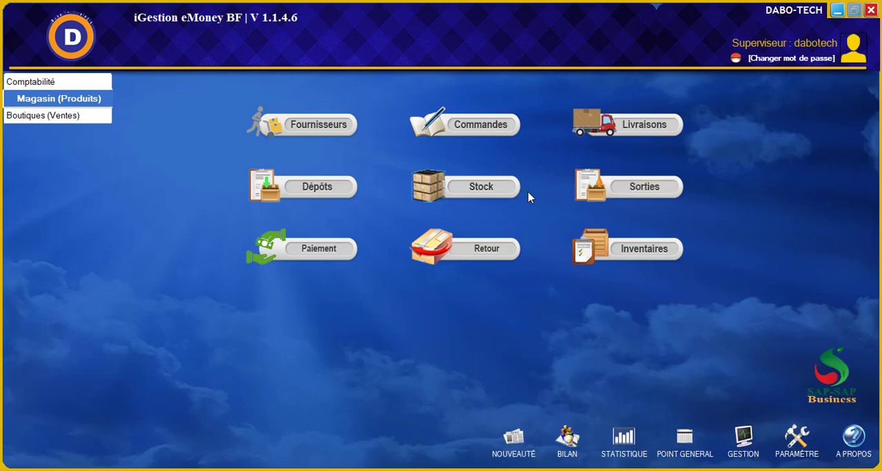
Start a new product exit (sortie) received by MOI MEME with DABO-TECH SIEGE as its destination
click(634, 200)
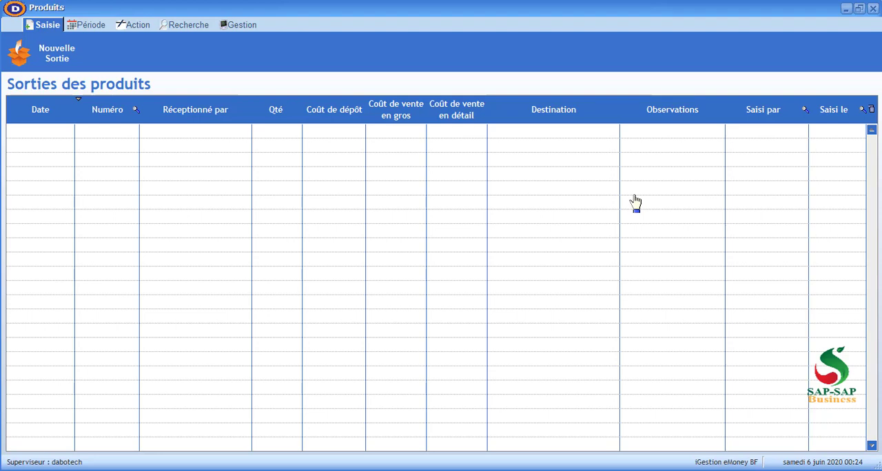
click(44, 54)
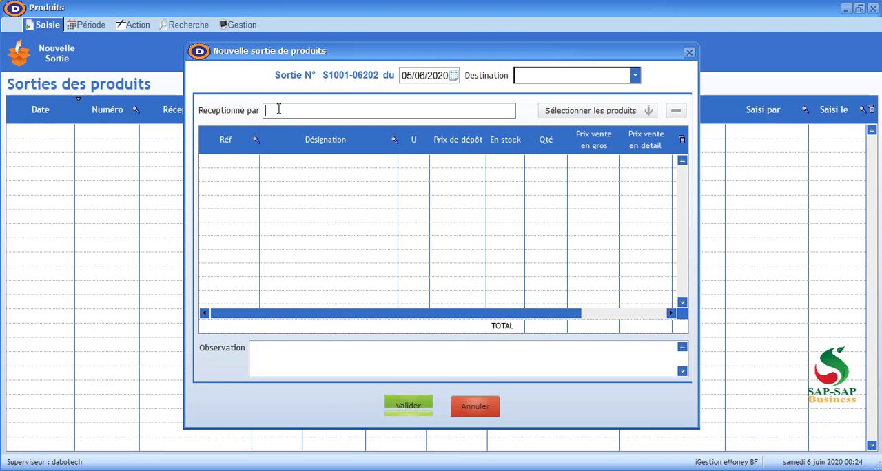
text(MOI MEME)
click(559, 79)
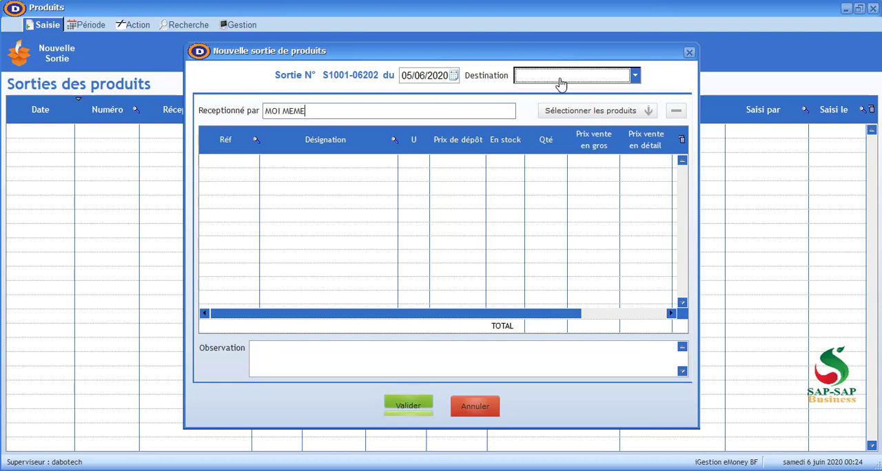
click(550, 90)
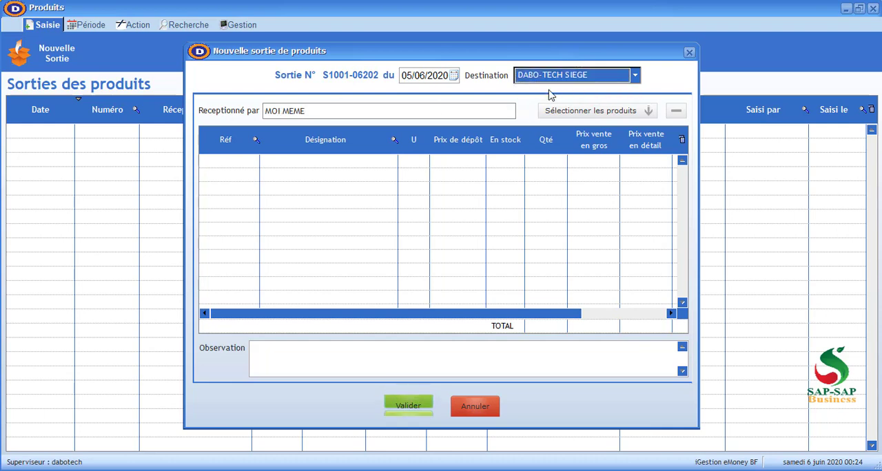
Insert the ASUS PC product into the exit and set its quantity to 3
click(568, 119)
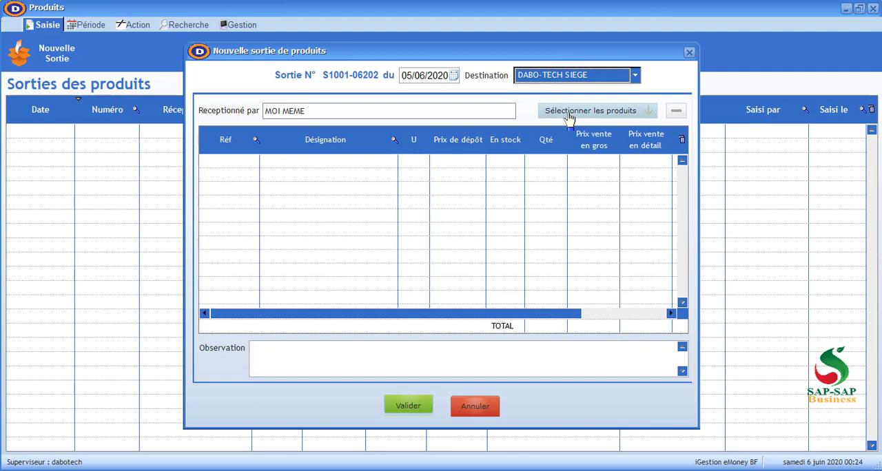
click(571, 113)
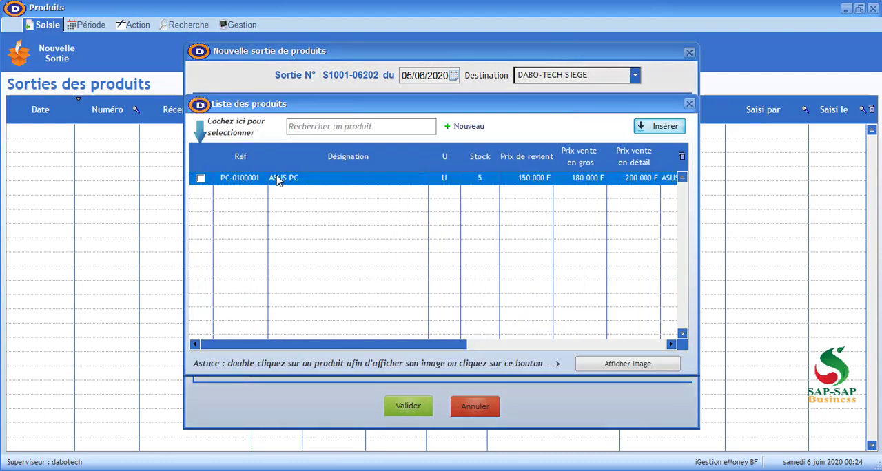
click(200, 179)
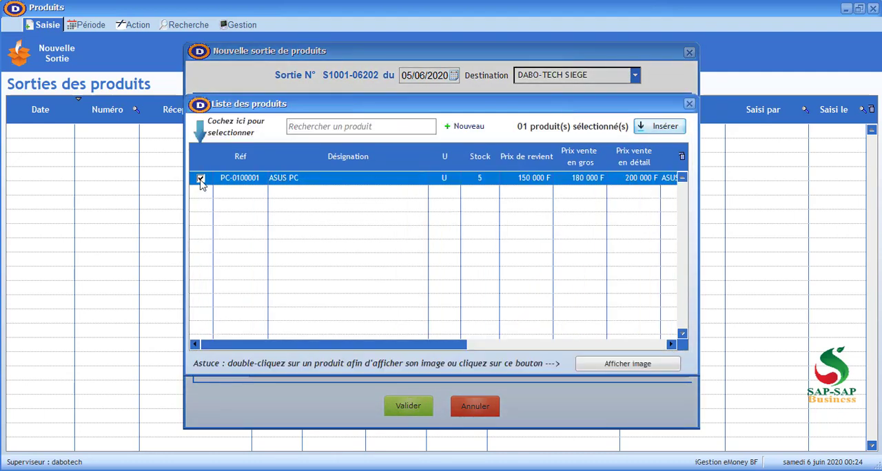
click(664, 126)
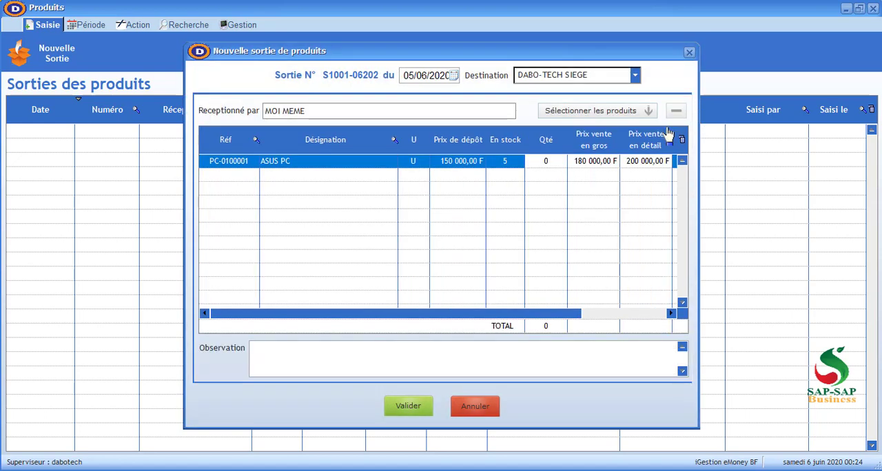
click(547, 162)
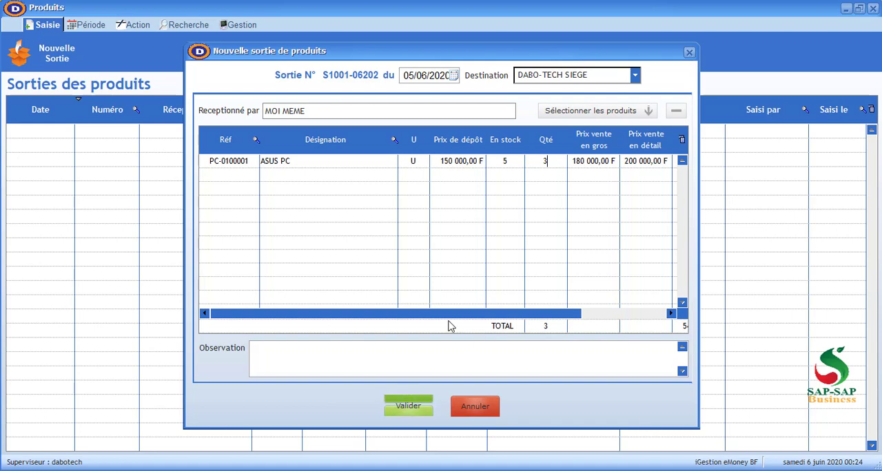
Save the product exit without printing and close the exits list
click(390, 410)
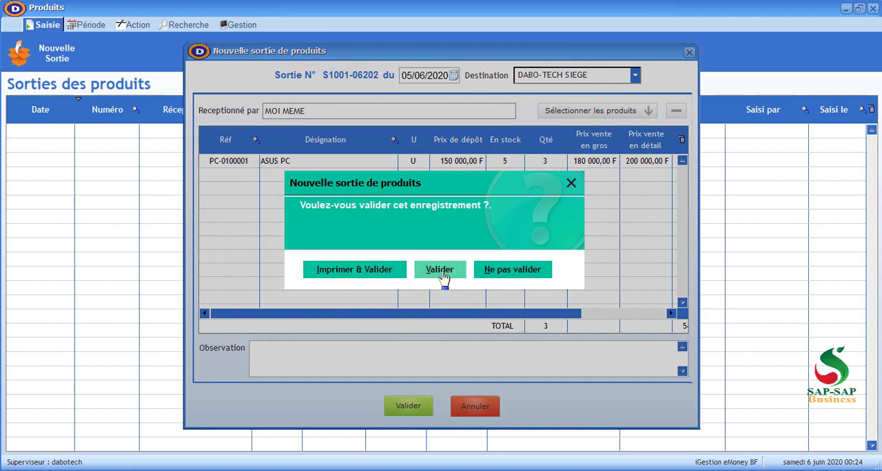
click(439, 269)
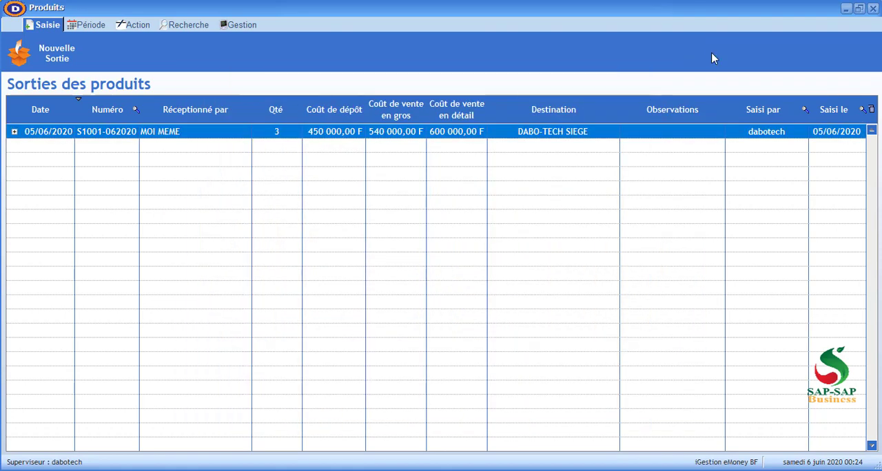
click(871, 9)
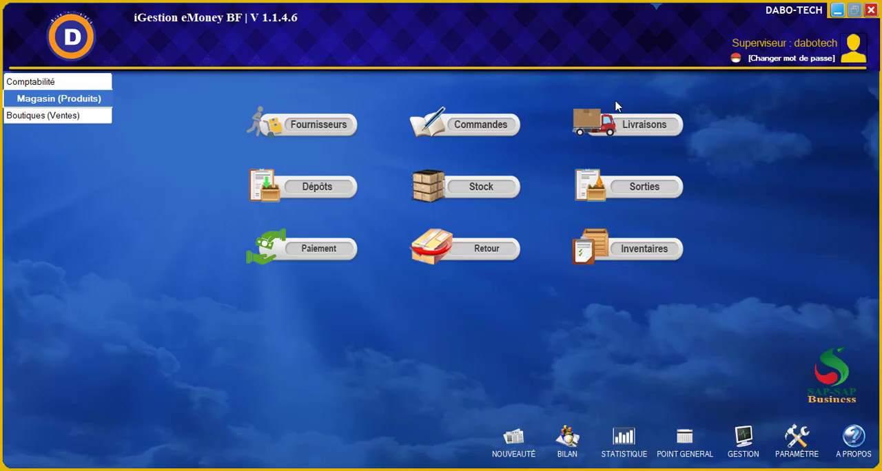
View the supplier payments, preview the printed supplier account statement, and close both the preview and the payments list
click(338, 259)
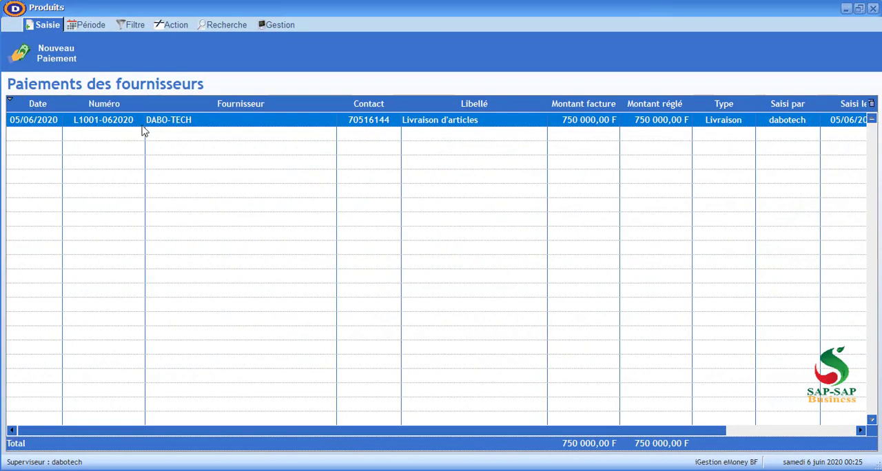
click(179, 26)
click(155, 53)
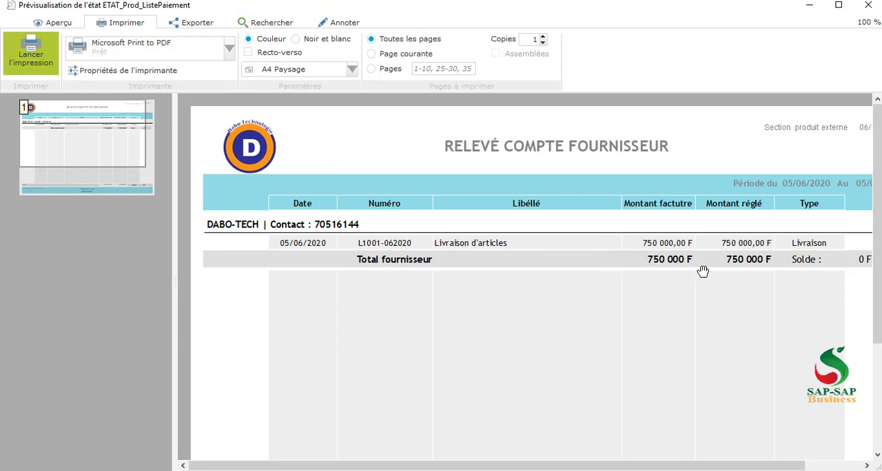
click(868, 5)
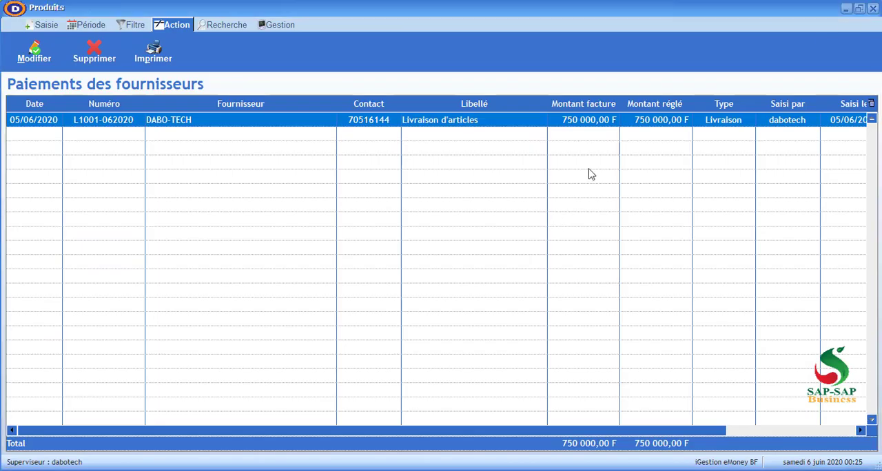
click(872, 9)
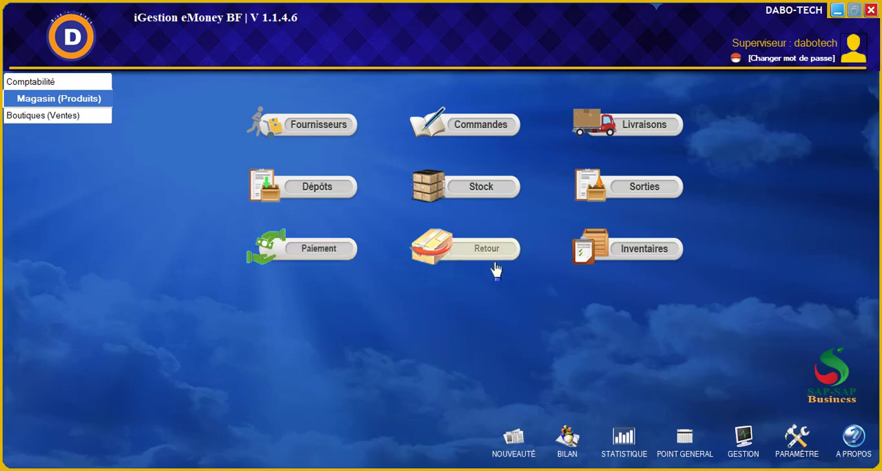
View the list of product returns to suppliers and the list of returns from sales, closing each one
click(473, 258)
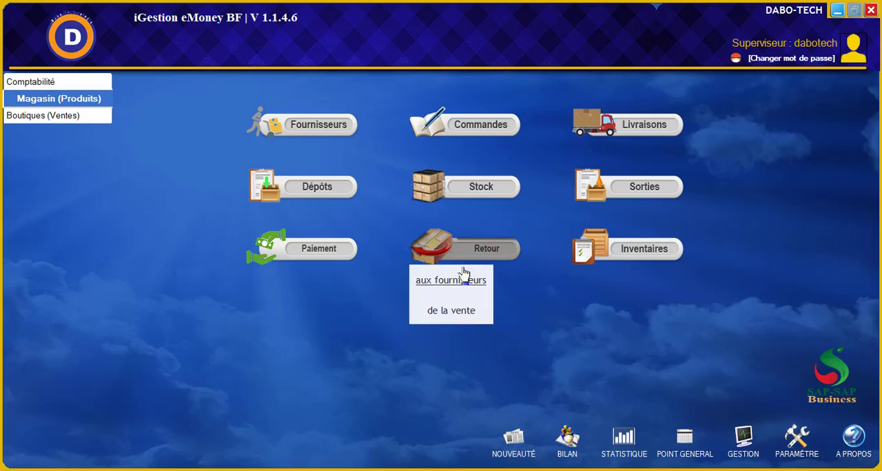
click(460, 281)
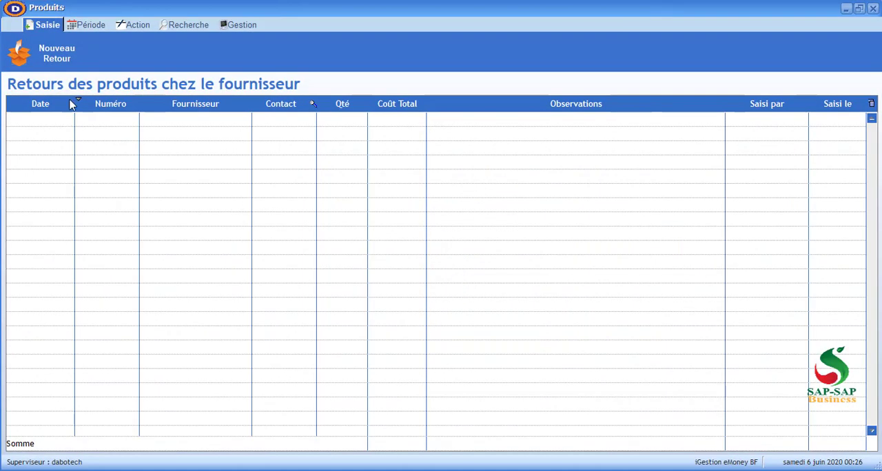
click(872, 9)
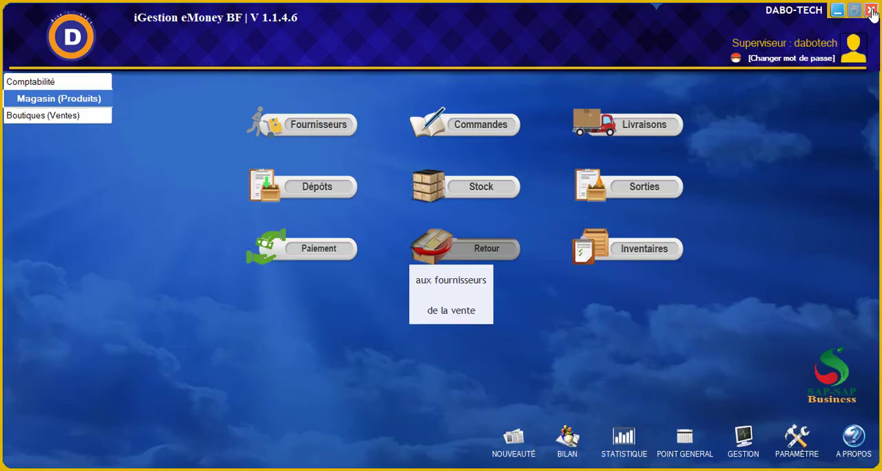
click(456, 311)
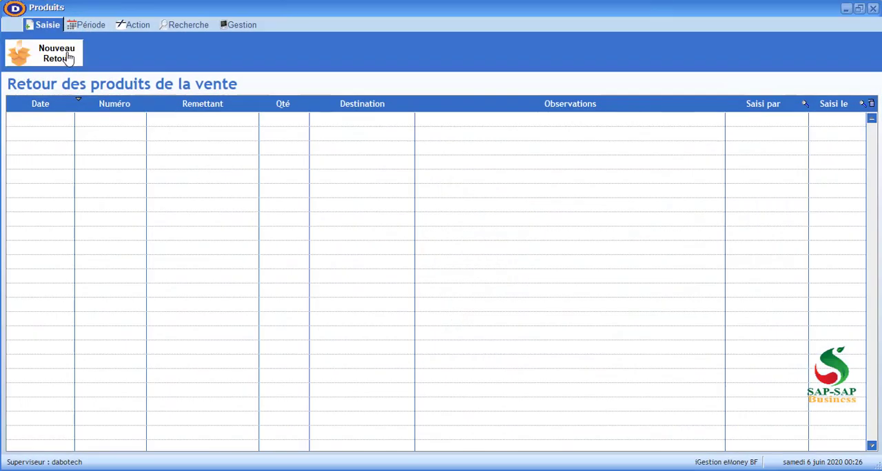
click(872, 9)
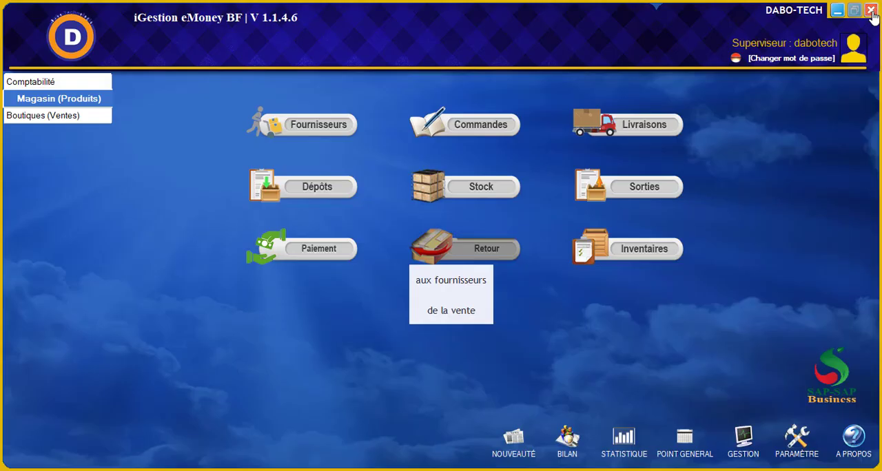
Examine the new inventory form and its supplier filter choices, and cancel the form without saving
click(627, 254)
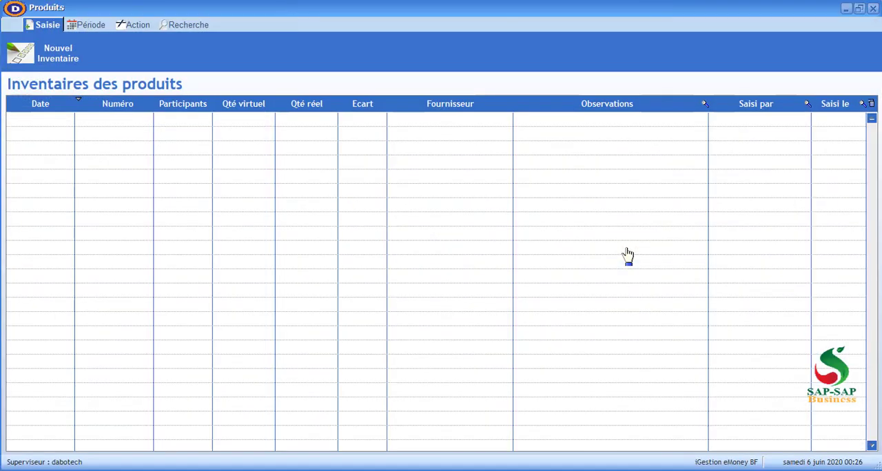
click(46, 56)
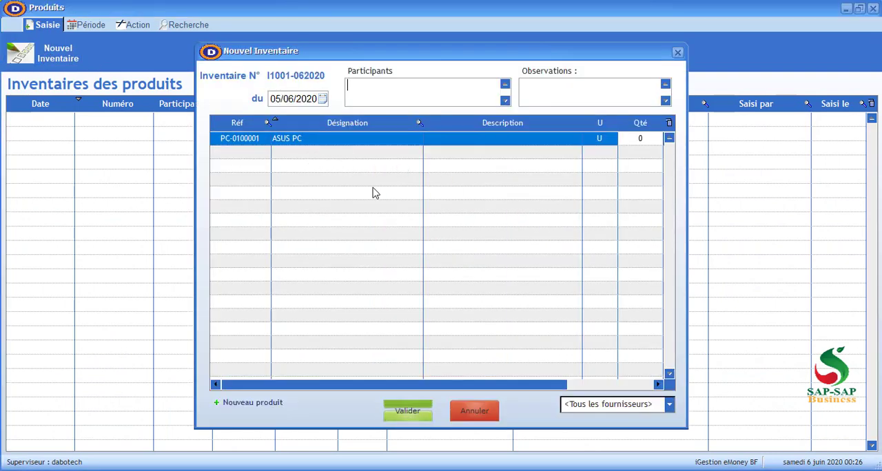
click(678, 53)
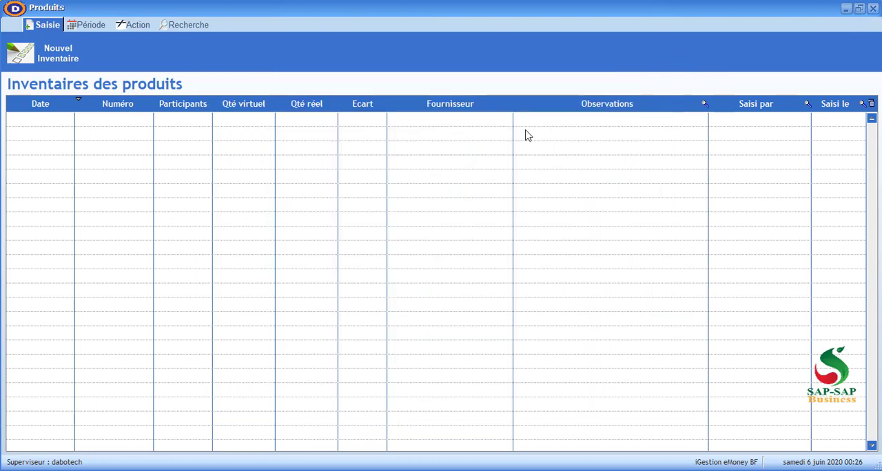
click(53, 57)
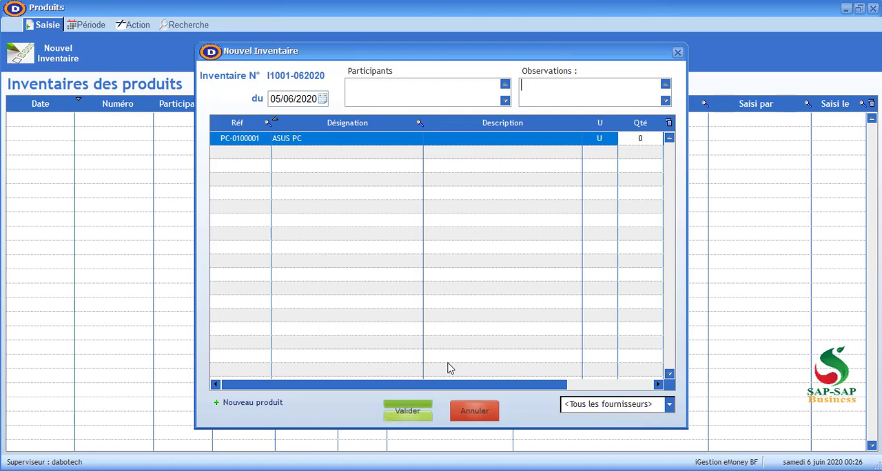
click(622, 411)
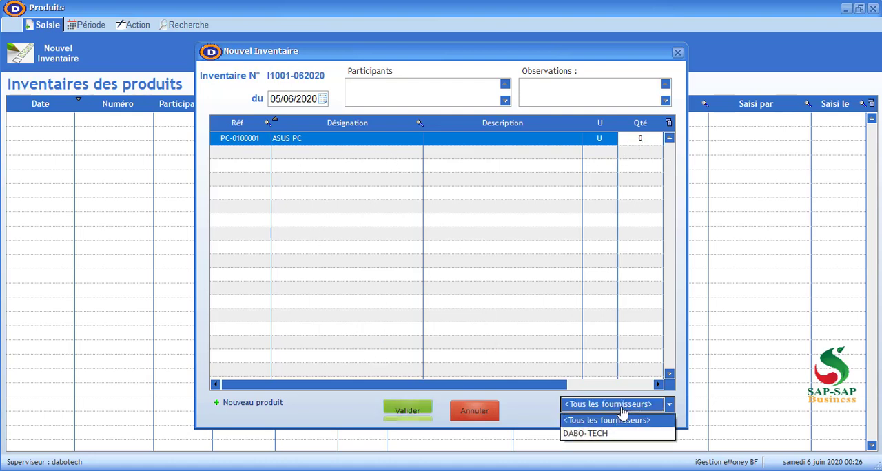
click(600, 405)
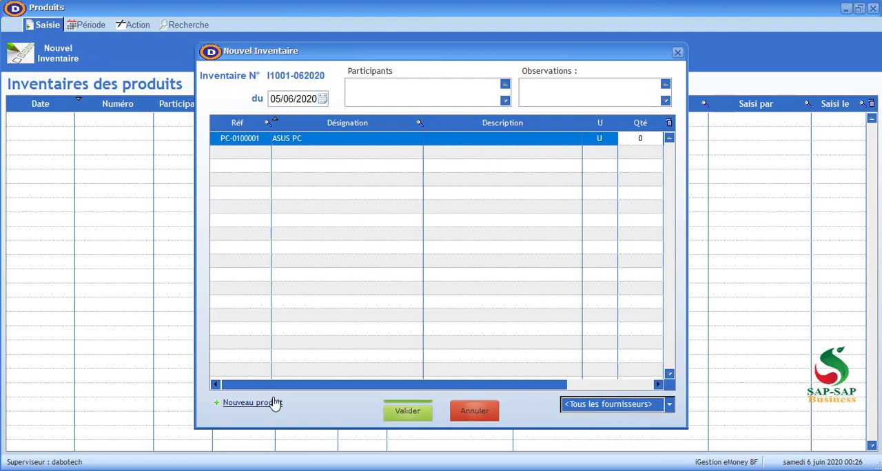
click(475, 412)
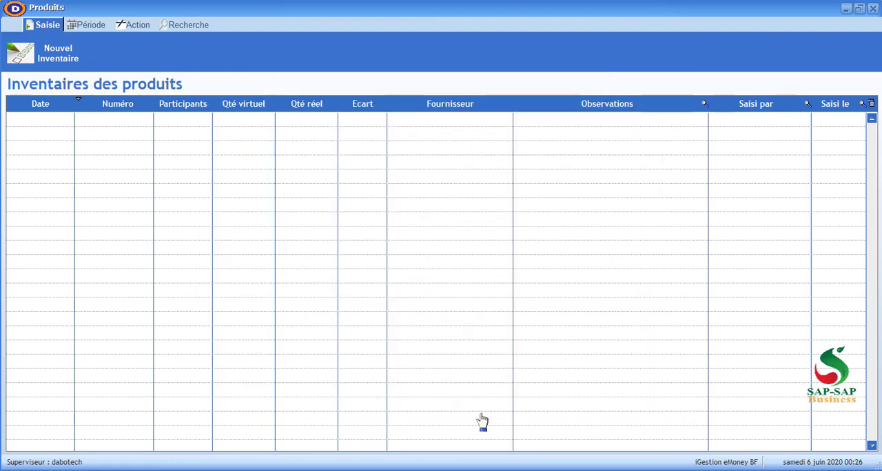
Leave the inventories, switch to the Boutiques (Ventes) module, preview the printed list of product entries, and close the preview and the entries list
click(872, 9)
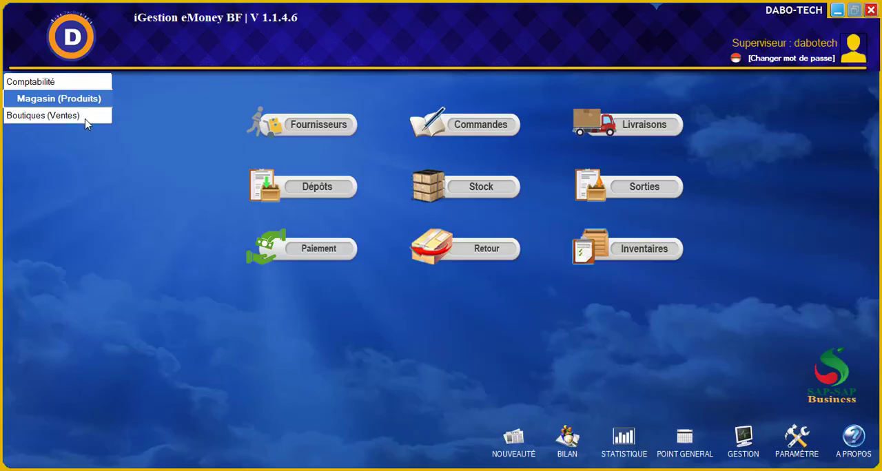
click(43, 117)
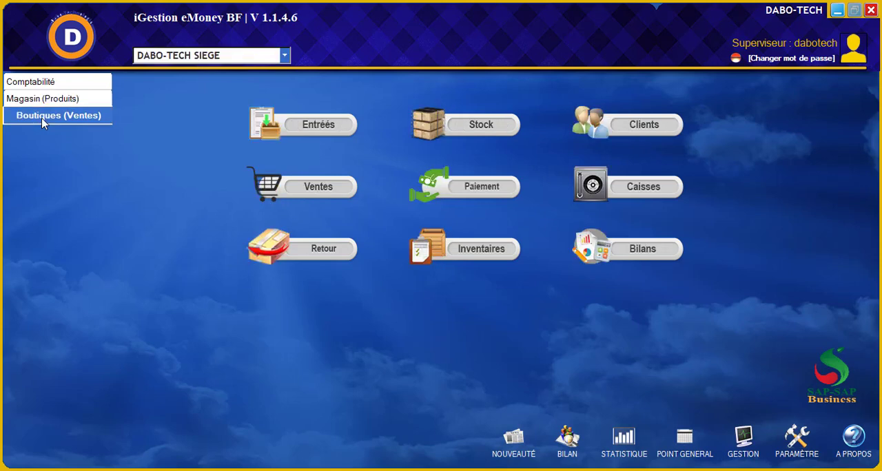
click(315, 133)
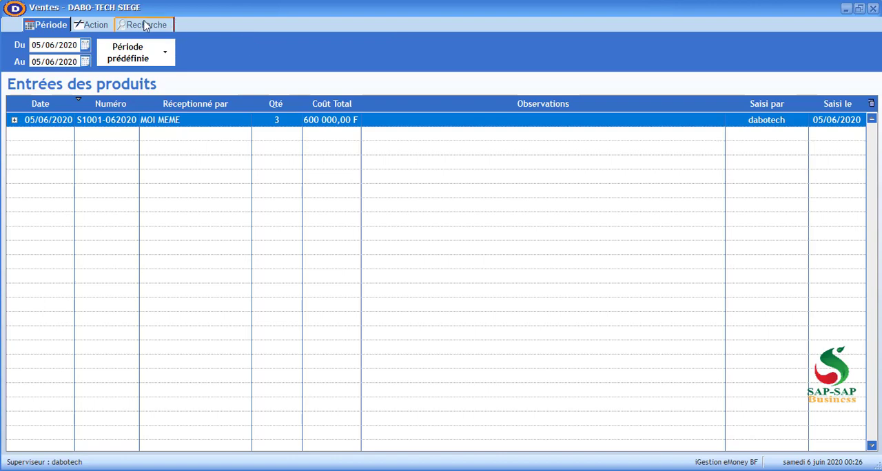
click(96, 26)
click(157, 55)
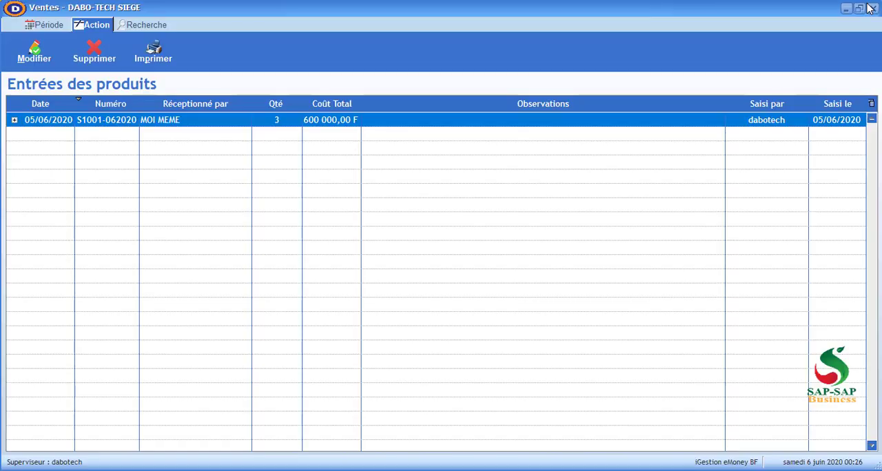
click(868, 6)
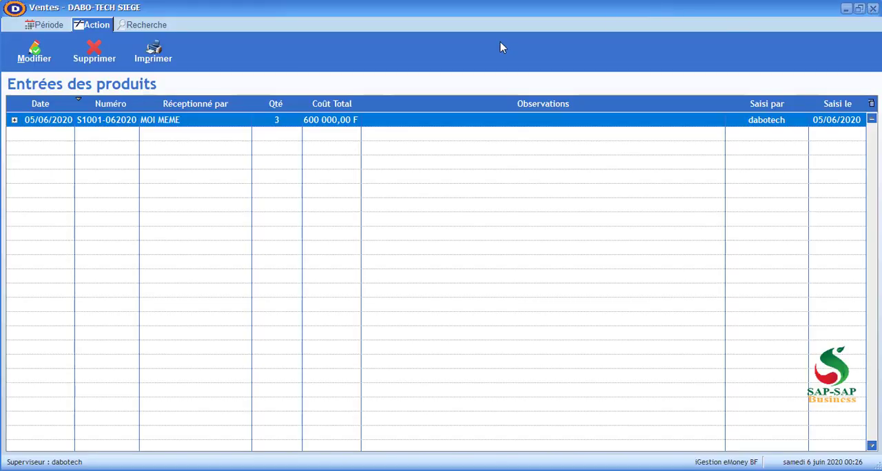
click(873, 8)
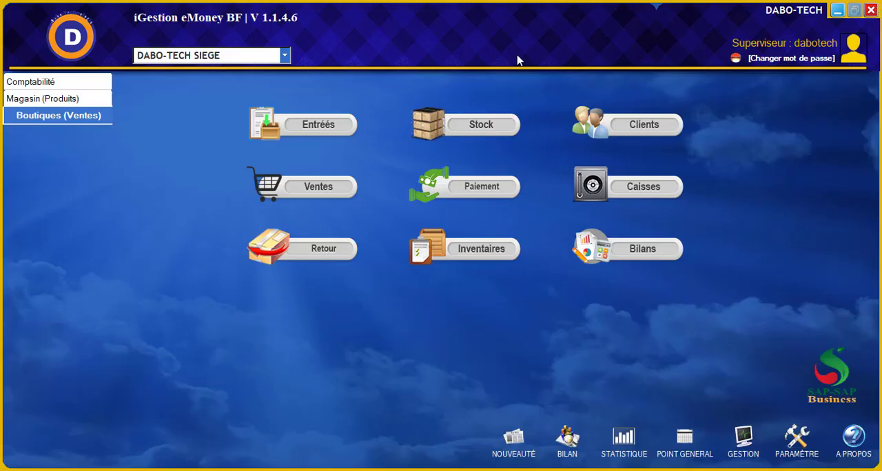
View the shop's product stock and its client list, closing each one
click(458, 128)
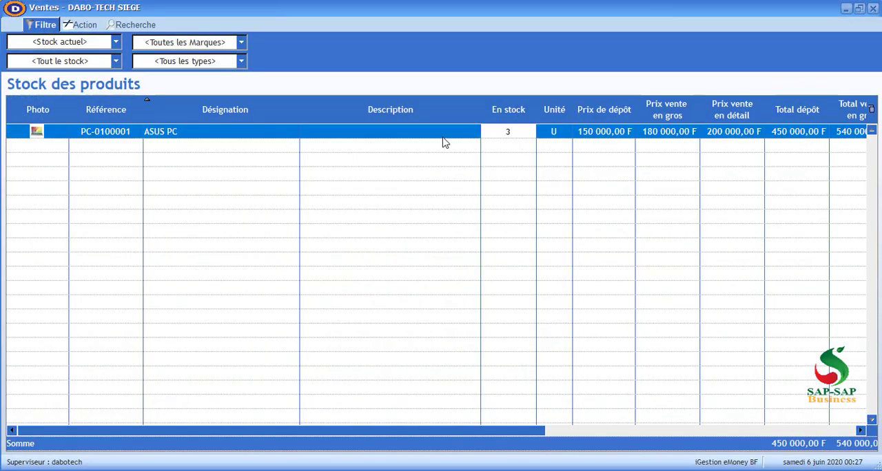
click(872, 7)
click(643, 135)
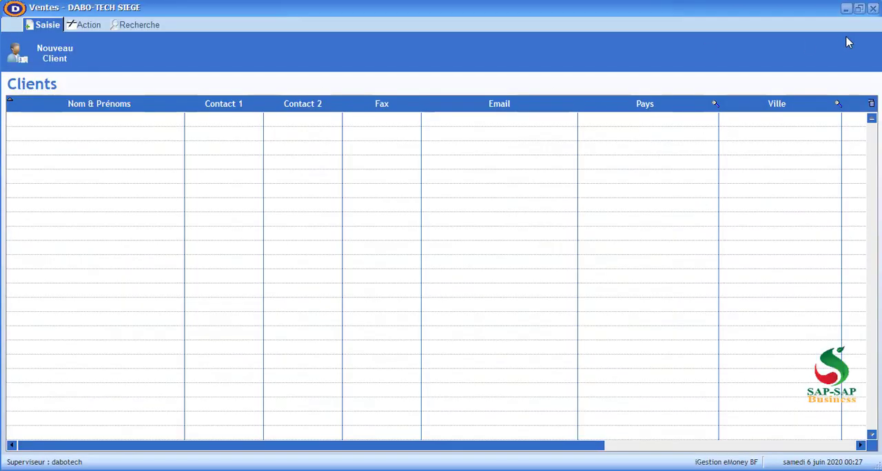
click(873, 8)
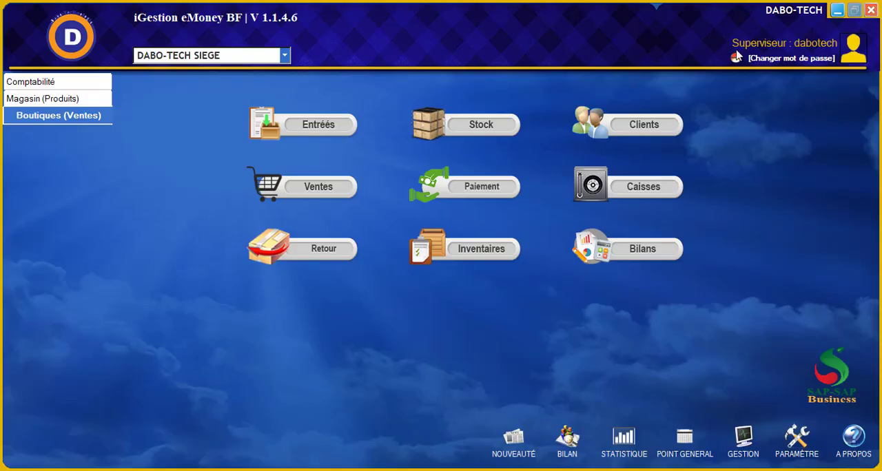
Start a new product sale and register a new client for it with the client's name and principal contact number
click(336, 188)
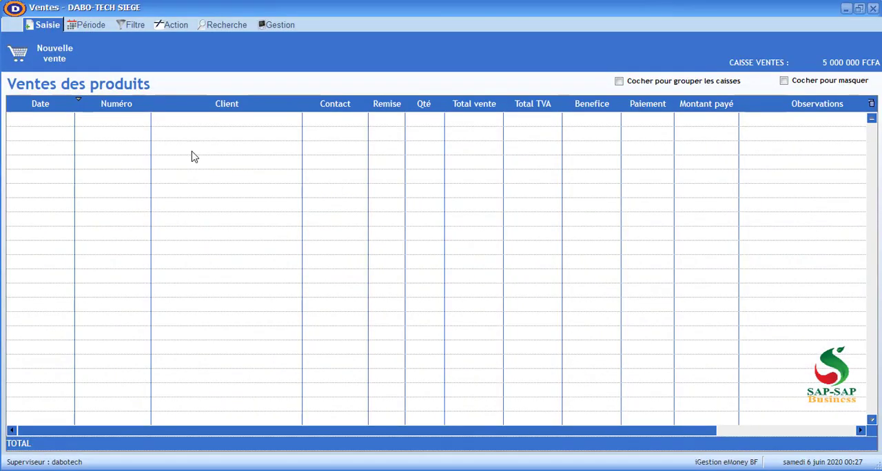
click(50, 52)
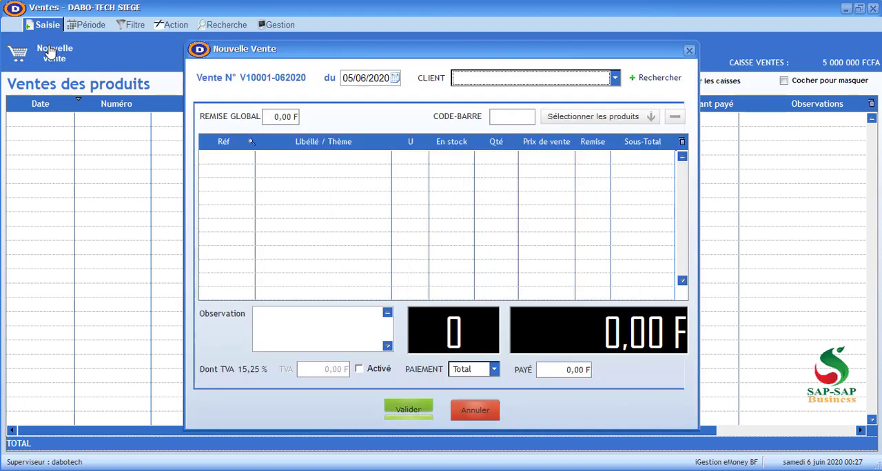
click(516, 86)
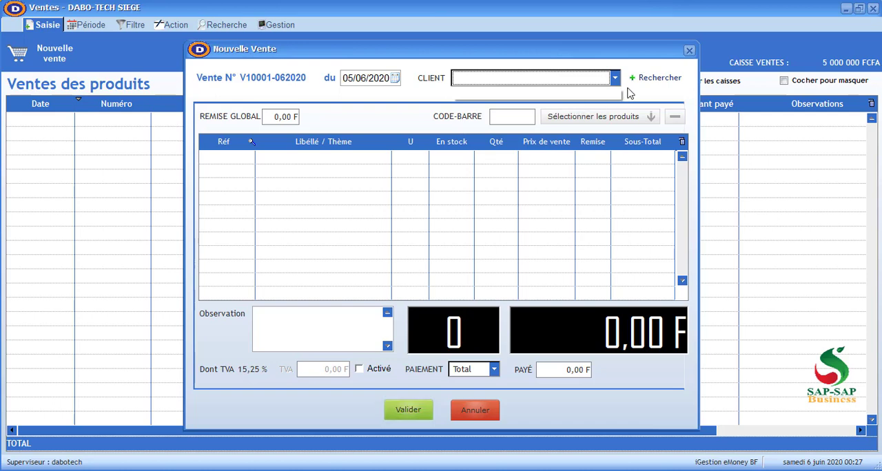
click(650, 79)
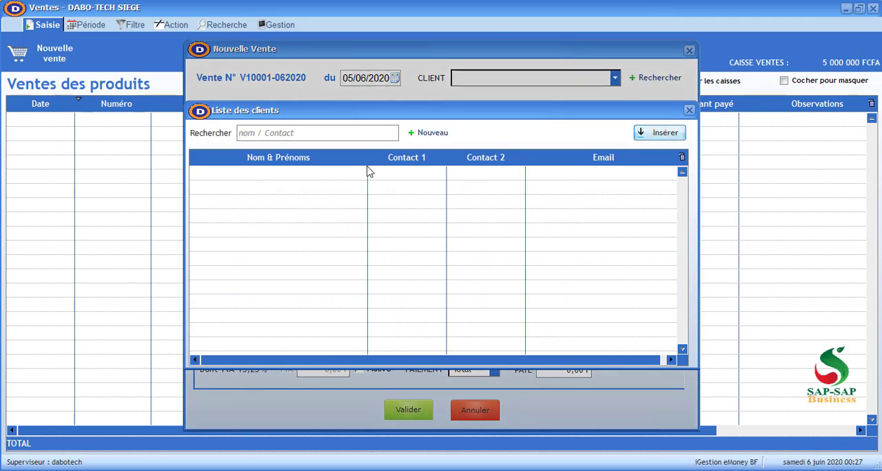
click(432, 134)
click(287, 192)
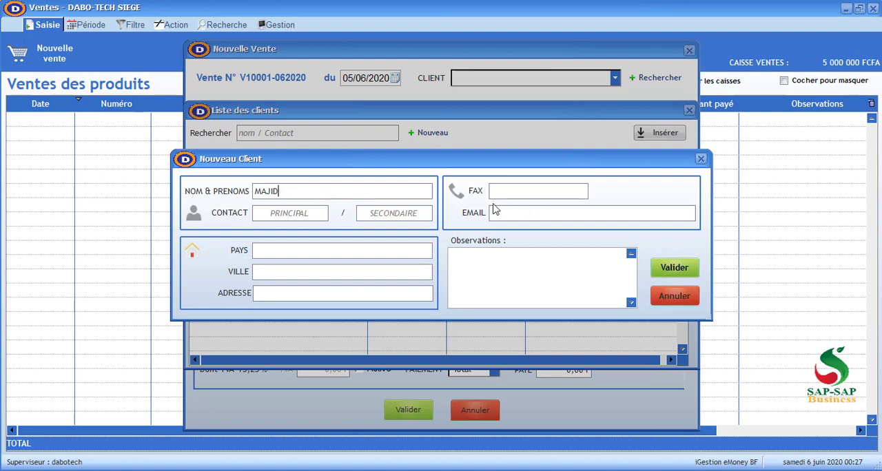
click(688, 275)
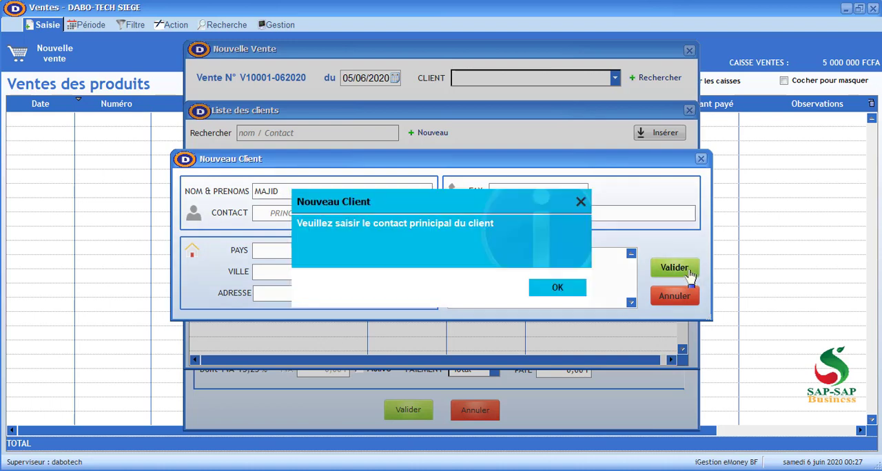
click(557, 287)
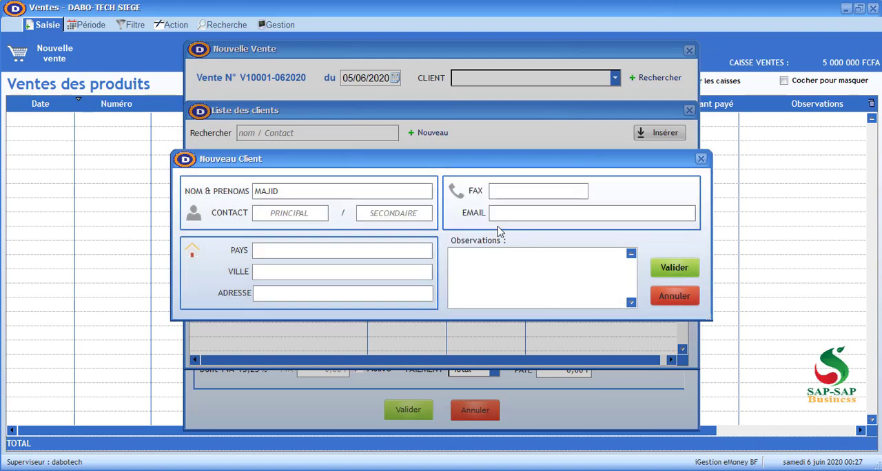
click(297, 214)
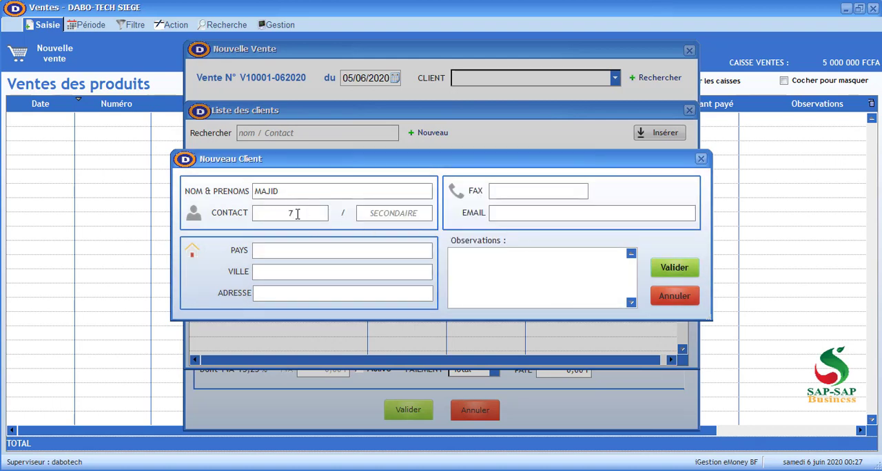
text(7756465)
click(674, 270)
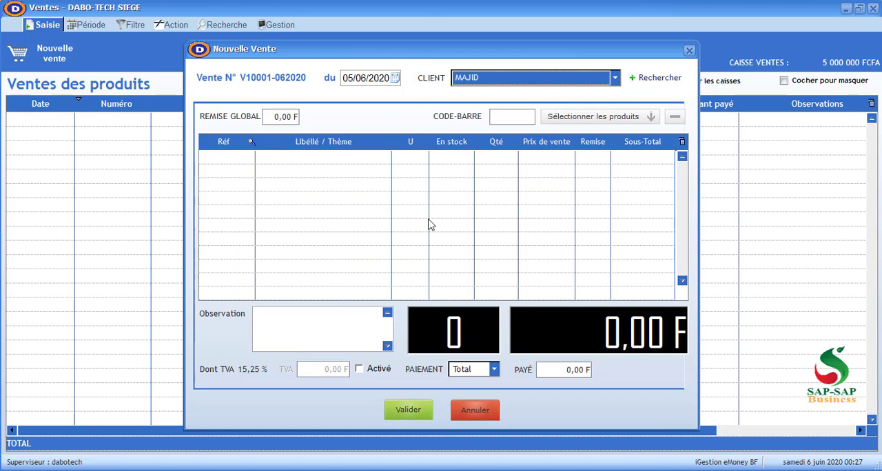
Insert the ASUS PC into the sale, try a quantity of 2, and set the quantity back to 1
click(586, 125)
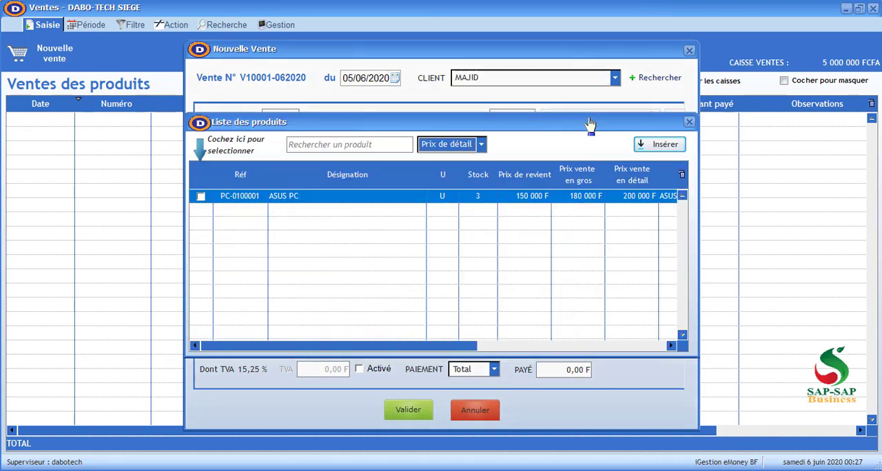
click(200, 197)
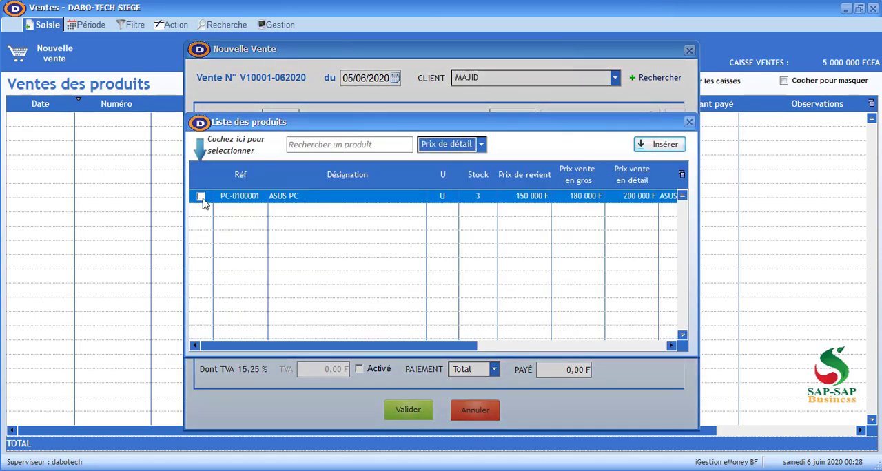
click(653, 149)
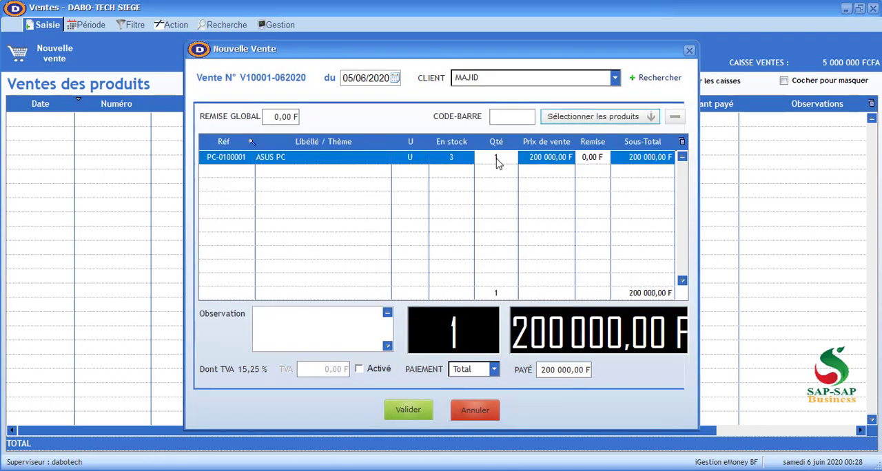
click(496, 159)
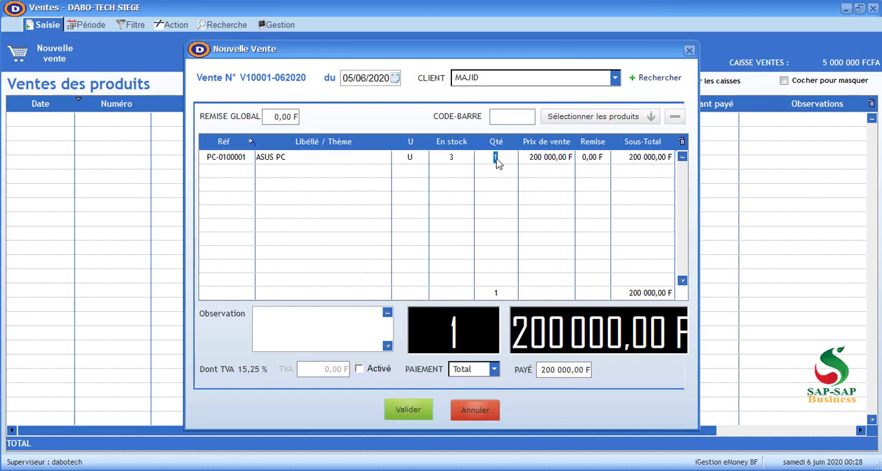
text(2)
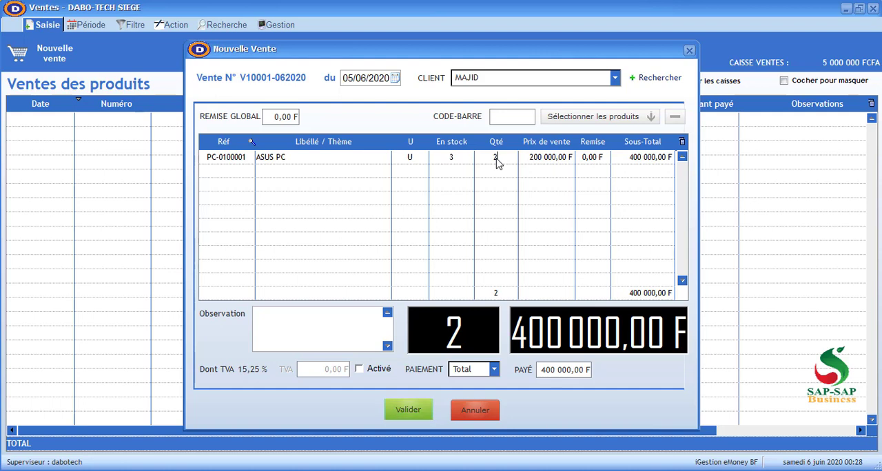
key(BackSpace)
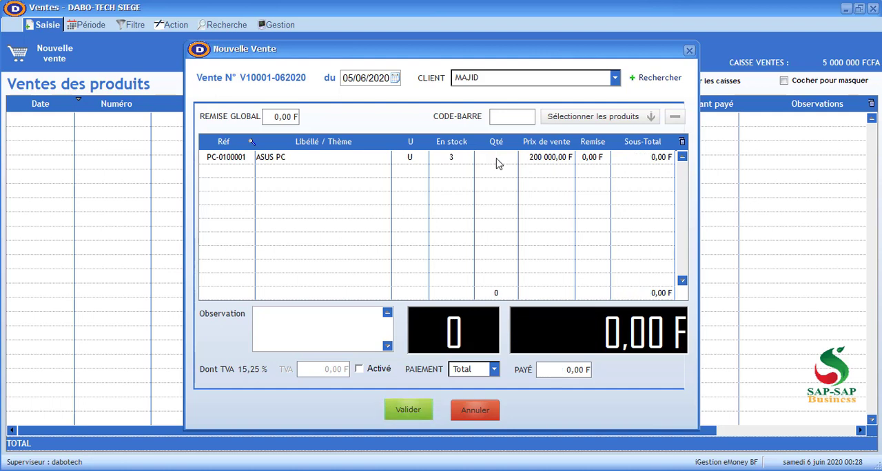
text(1)
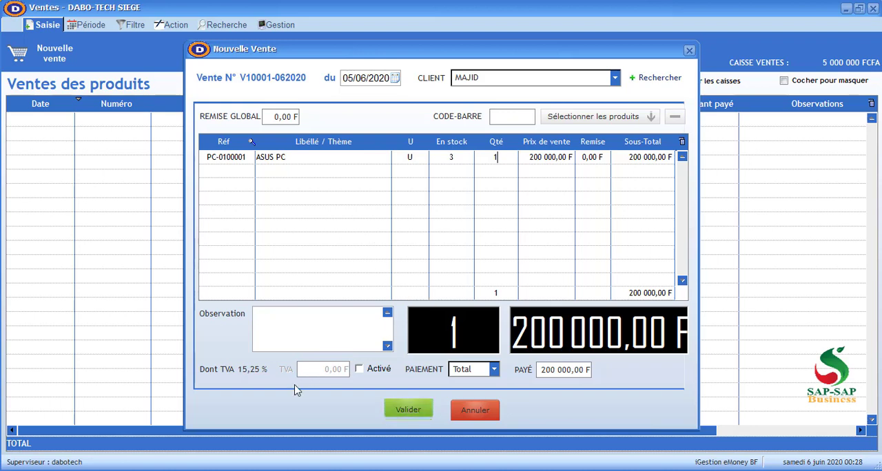
Try the sale's observation field and switch its TVA option on and off again
click(301, 320)
click(362, 370)
click(361, 372)
Set the sale's payment mode to Partiel with a paid amount of 100000
click(474, 370)
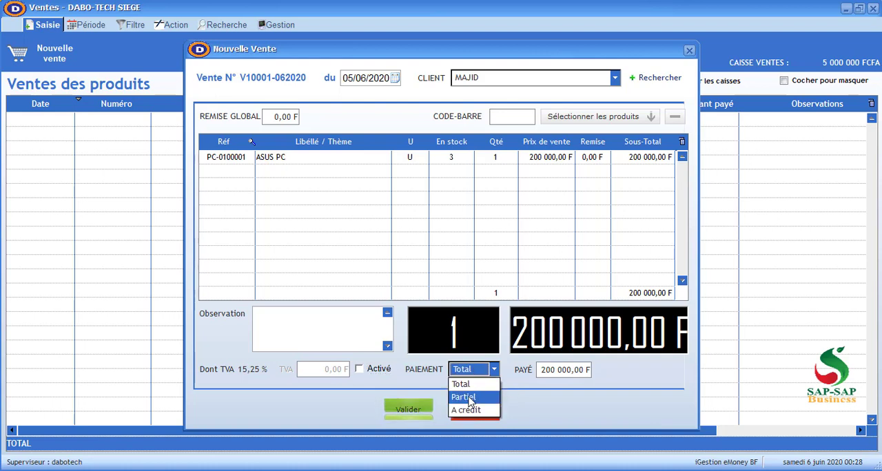
click(464, 397)
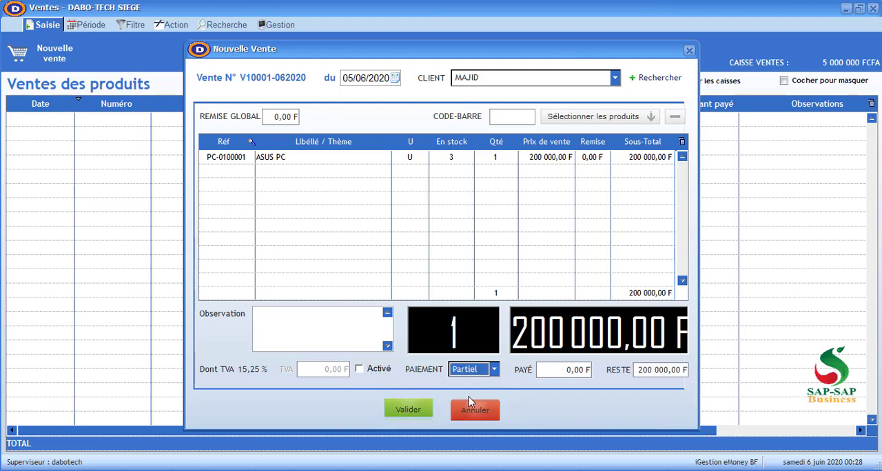
click(566, 371)
text(100000)
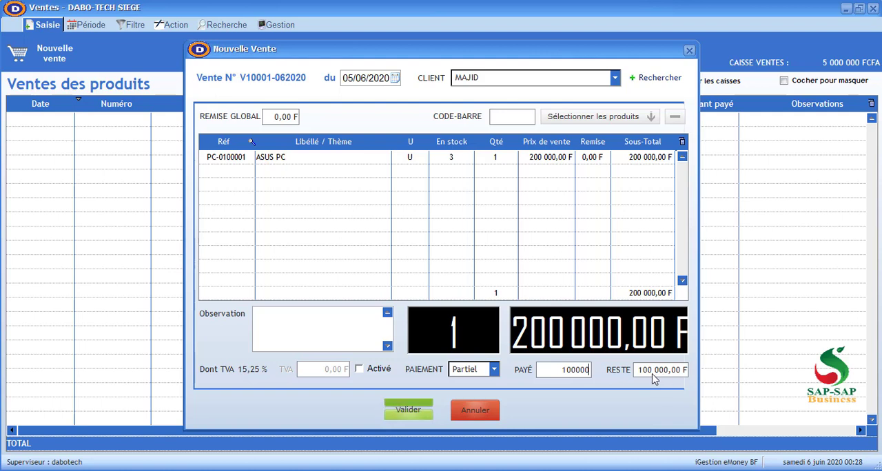
Try the A crédit payment mode, set the payment to Total, and validate the sale without printing
click(493, 369)
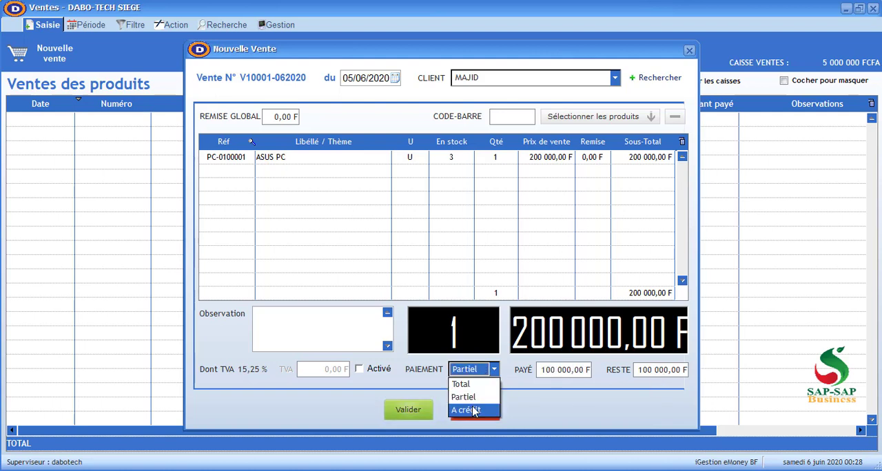
click(473, 410)
click(481, 372)
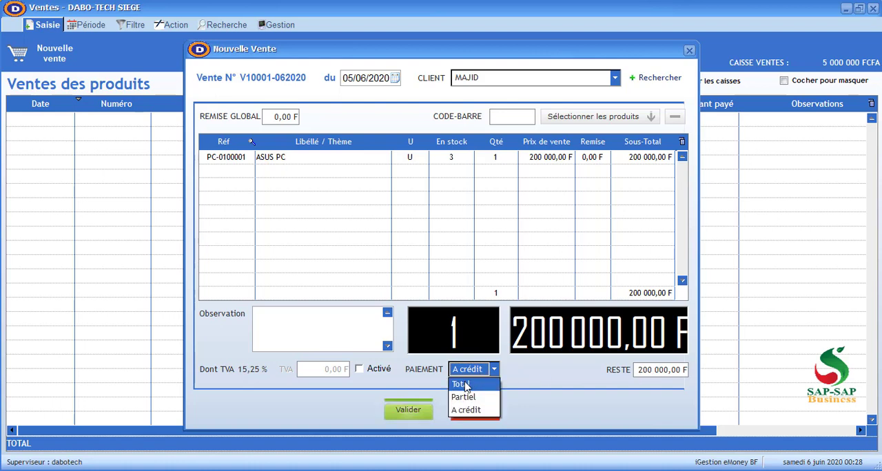
click(465, 383)
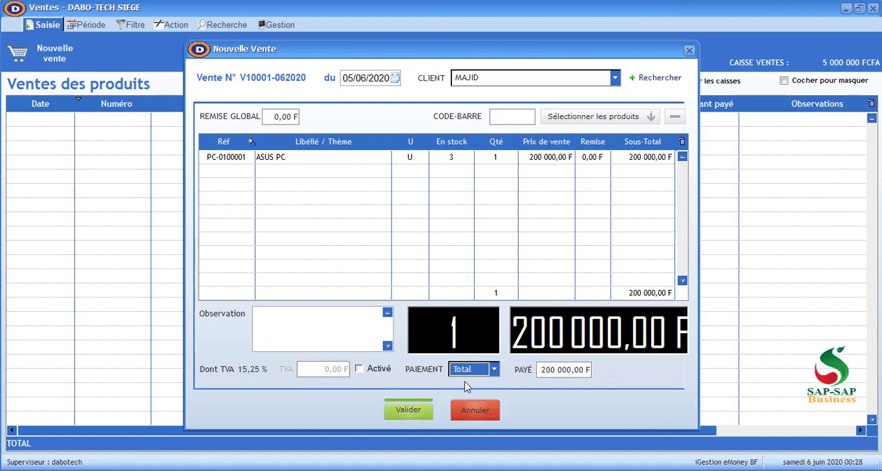
click(418, 410)
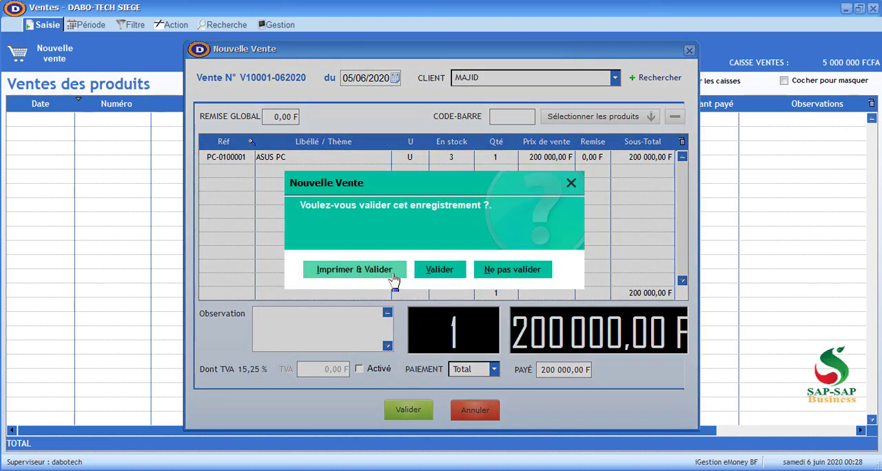
click(439, 269)
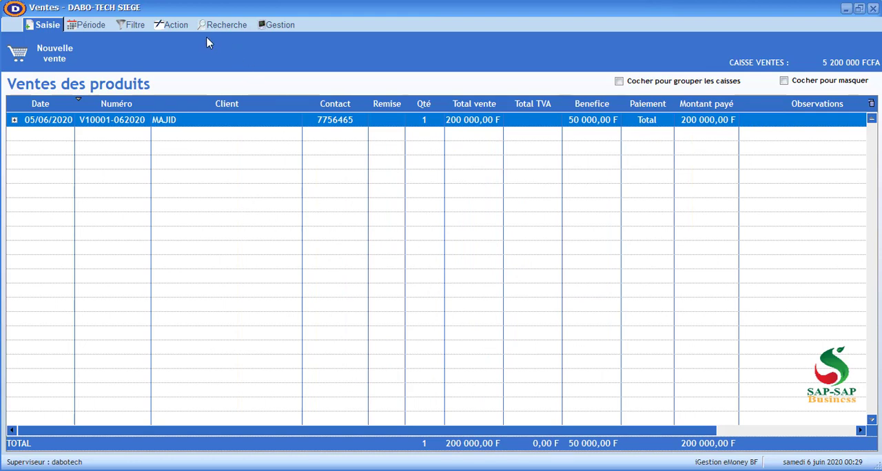
Examine the period, filter and action options of the sales list, including the receipt printing choices
click(95, 28)
click(132, 29)
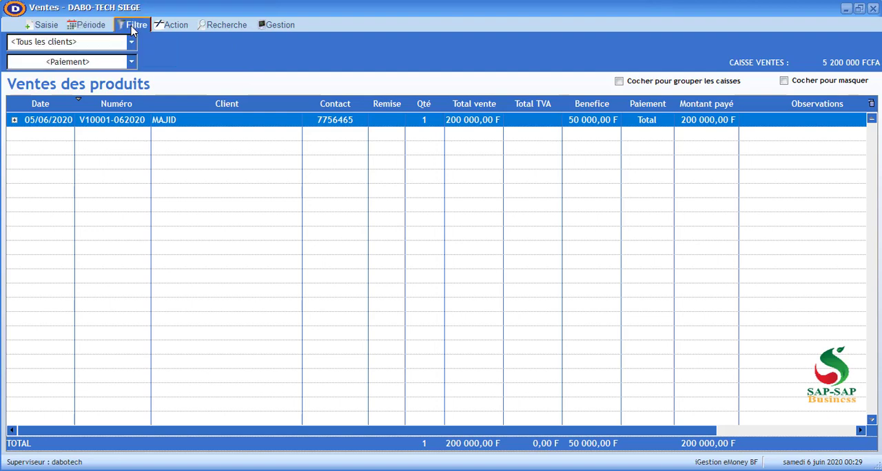
click(175, 25)
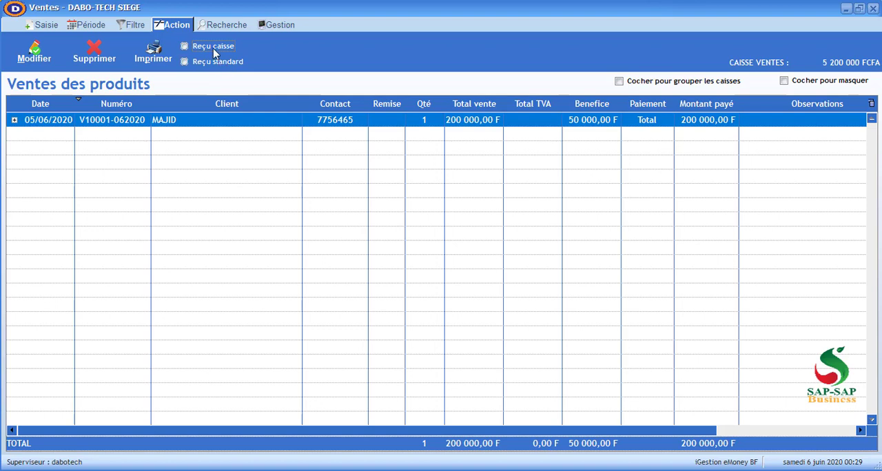
Preview the selected sale's receipt in the Reçu caisse format, read it through, and close the preview
click(153, 52)
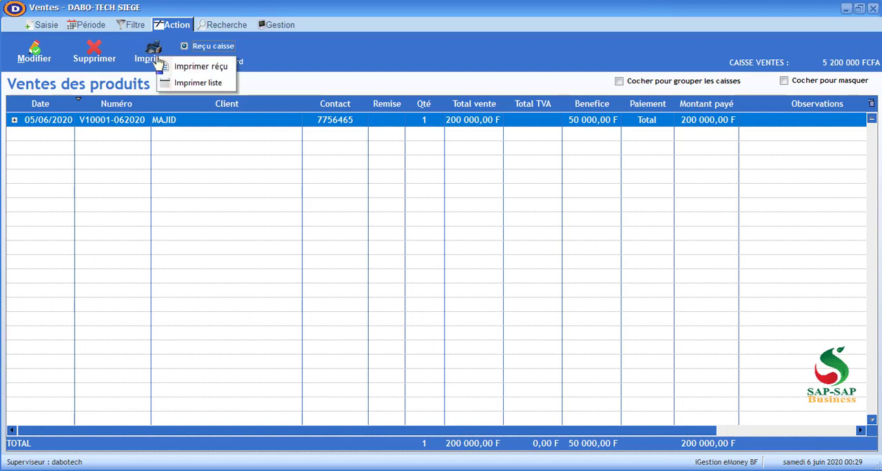
click(196, 66)
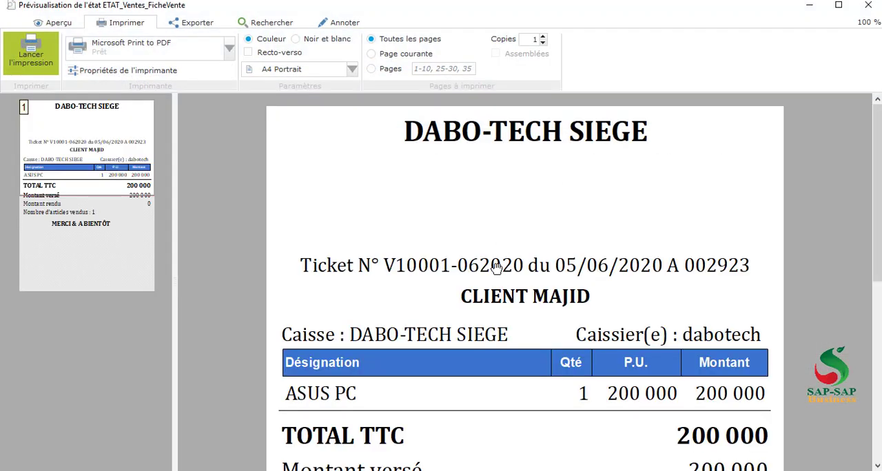
scroll(496, 269, down, 2)
scroll(496, 269, up, 1)
scroll(496, 268, down, 1)
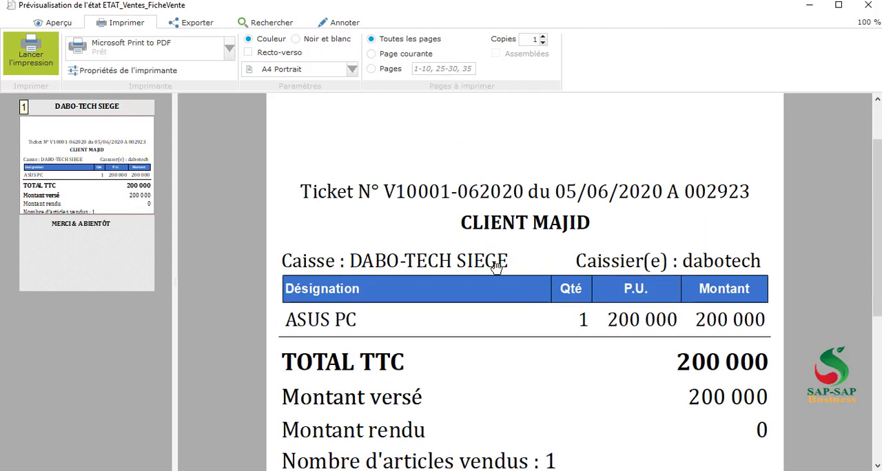
scroll(496, 269, up, 1)
scroll(496, 269, down, 5)
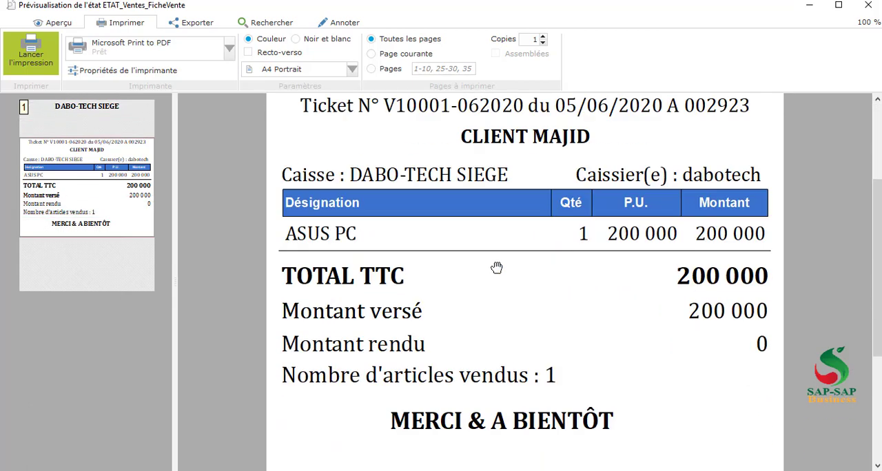
scroll(496, 269, up, 5)
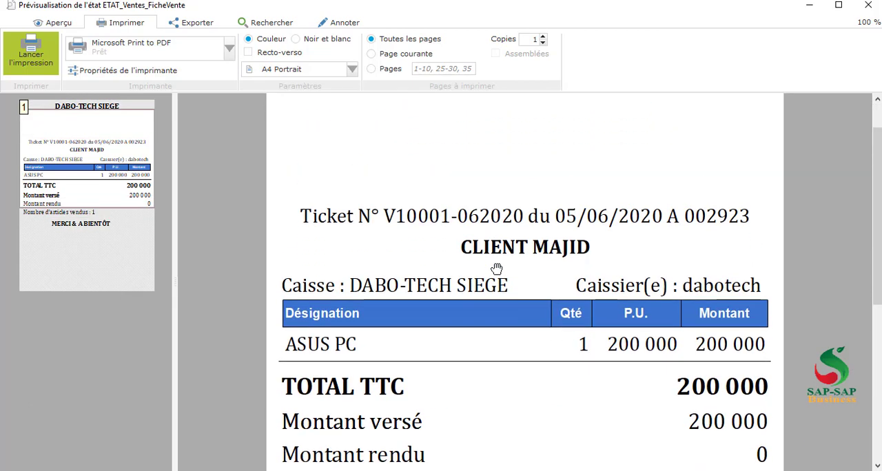
scroll(496, 269, down, 5)
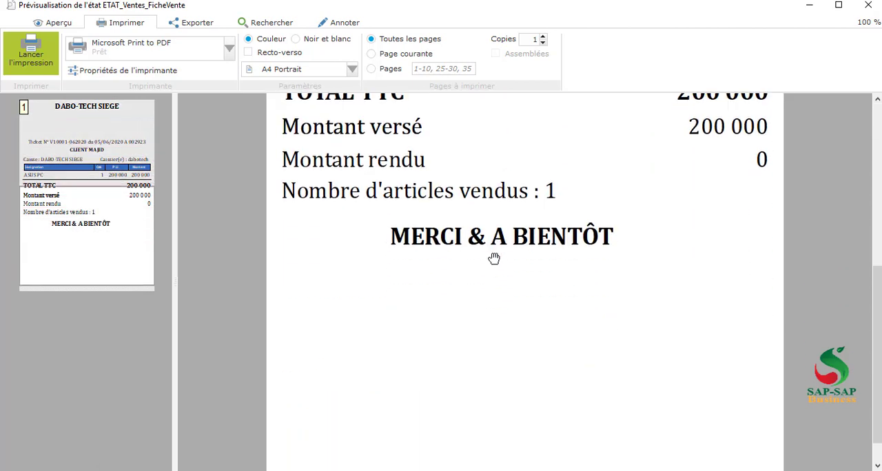
scroll(494, 262, up, 5)
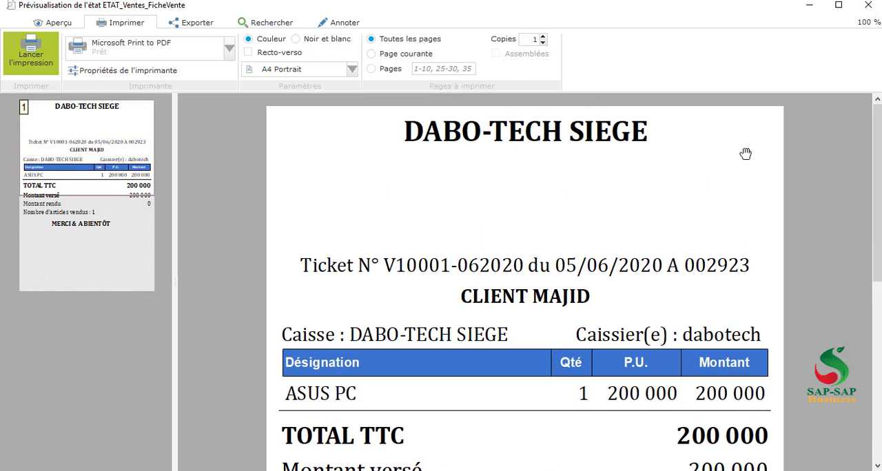
click(874, 18)
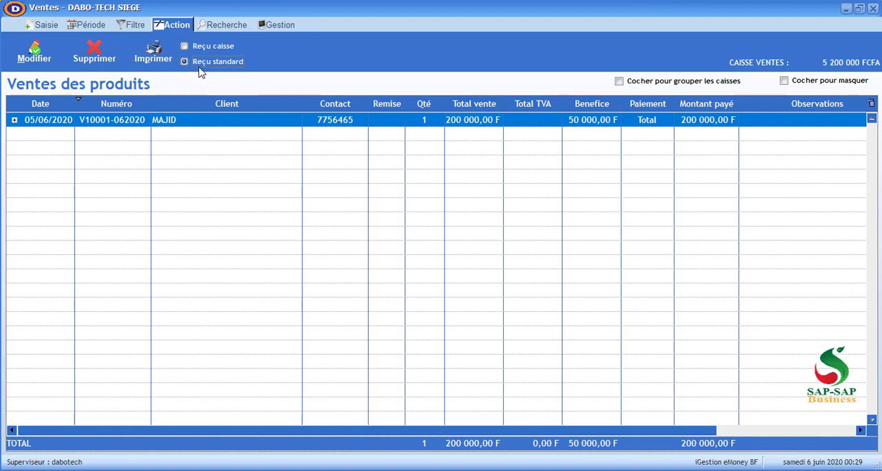
Preview the selected sale's receipt in the Reçu standard format and close the preview
click(159, 62)
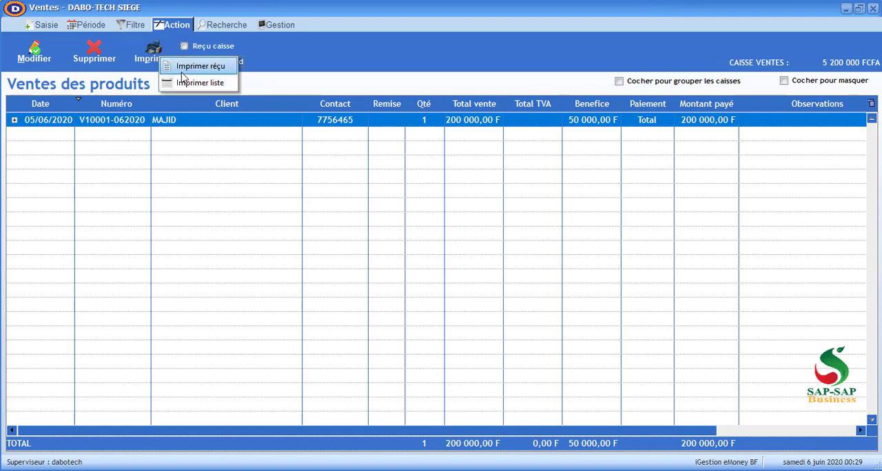
click(186, 69)
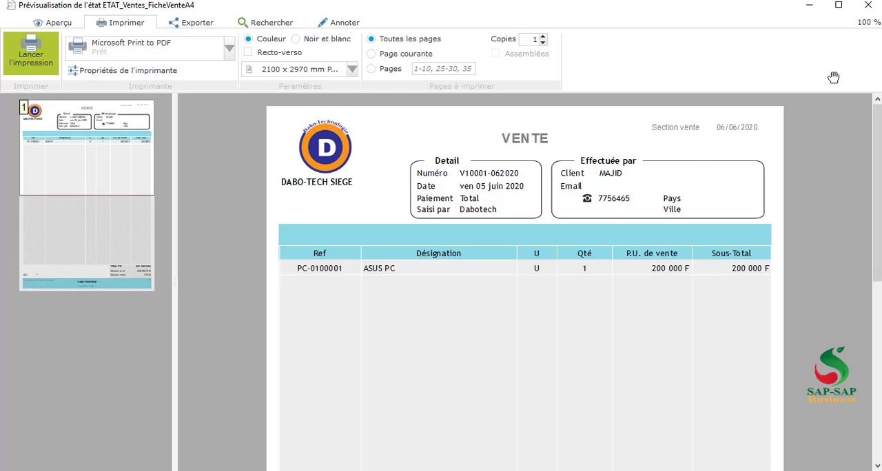
click(875, 7)
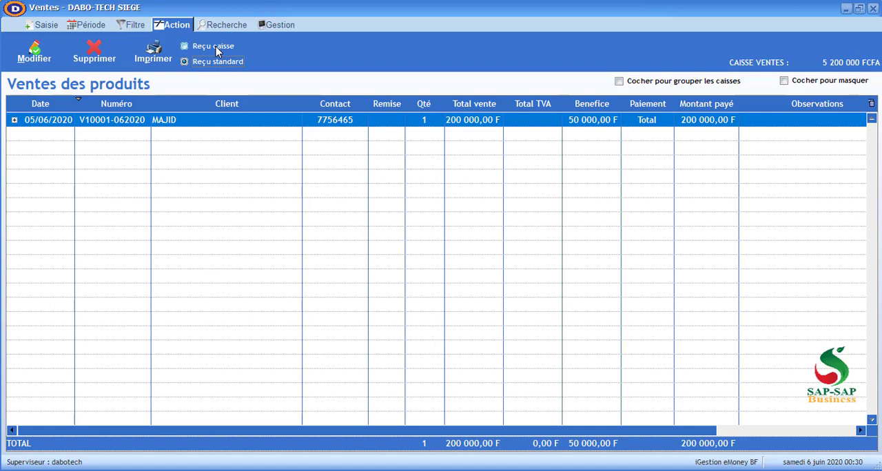
Preview the printable list of sales, close it, and return to the shop sales menu
click(154, 55)
click(201, 82)
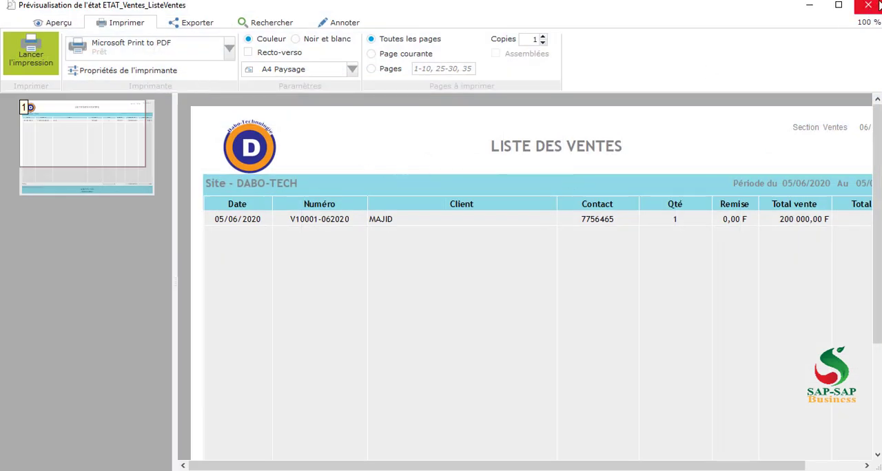
click(867, 5)
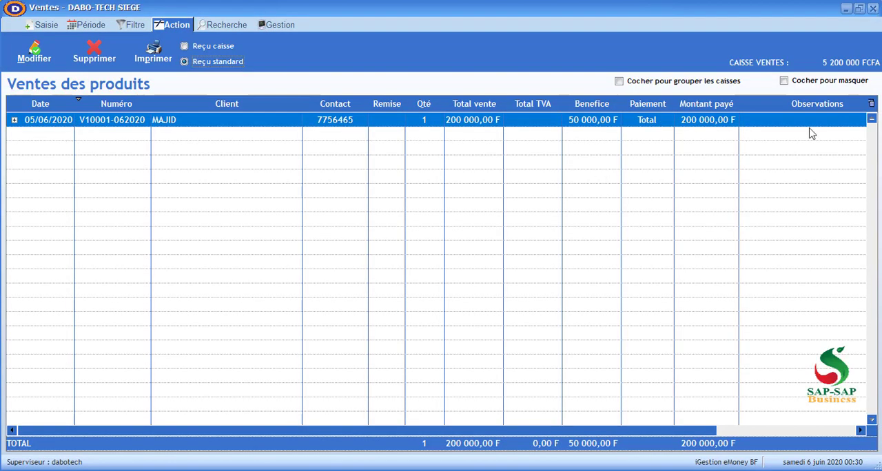
click(872, 9)
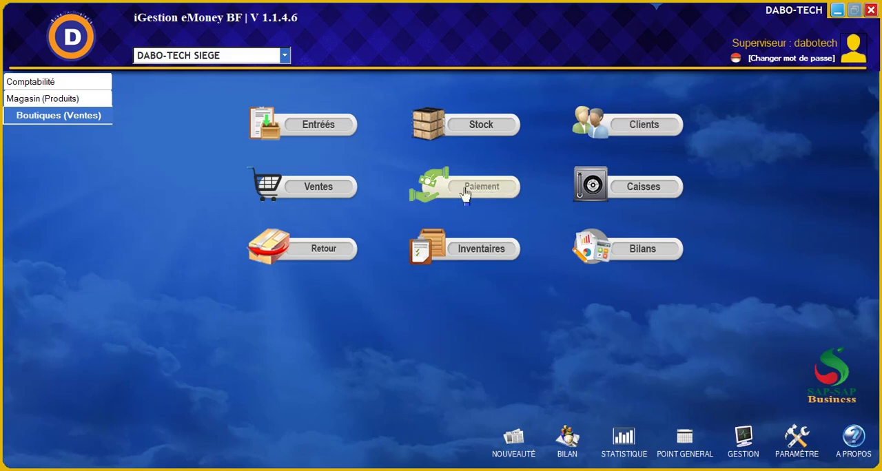
Open the shop's payments and examine the new payment form with the existing client selected, without recording a payment
click(462, 192)
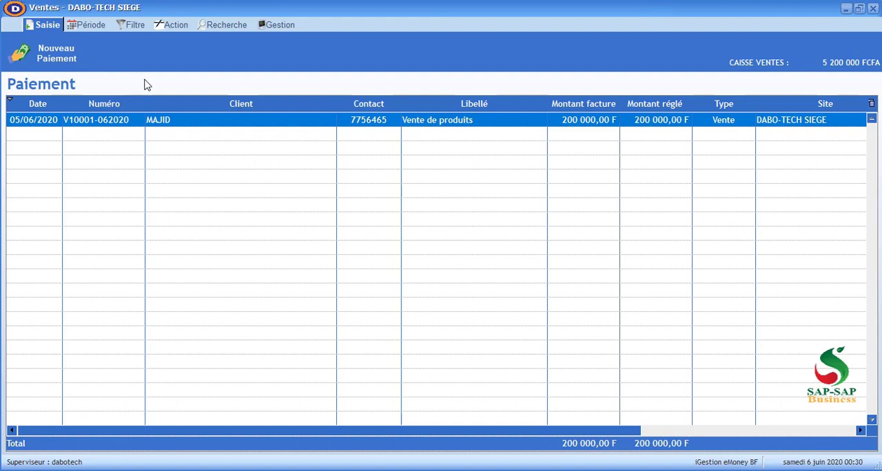
click(72, 65)
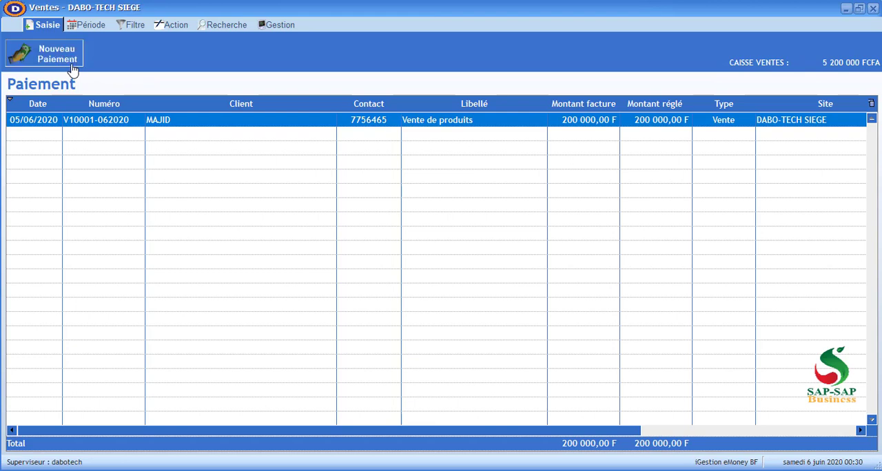
click(449, 239)
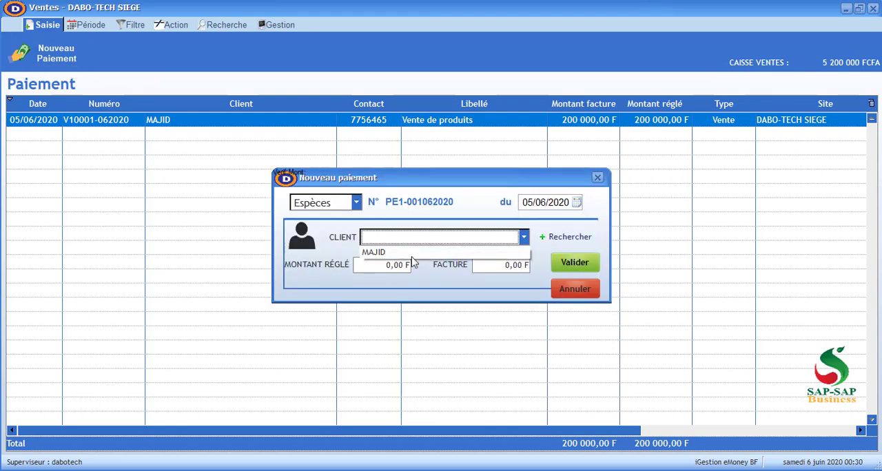
click(395, 254)
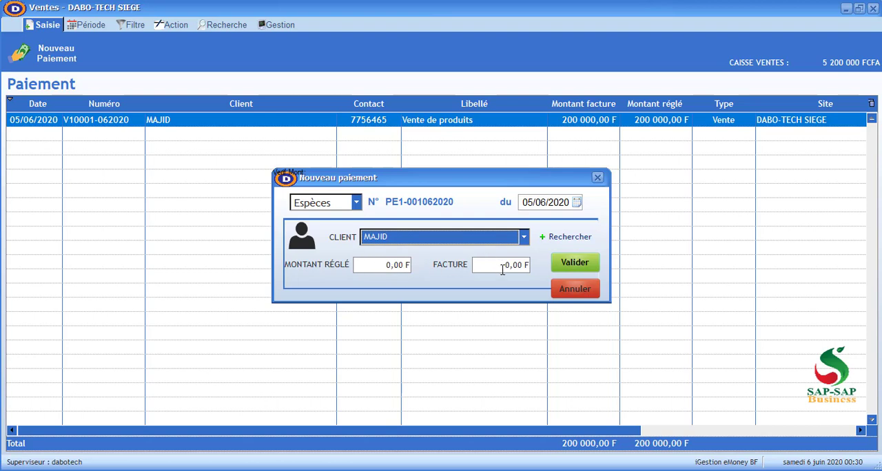
click(569, 295)
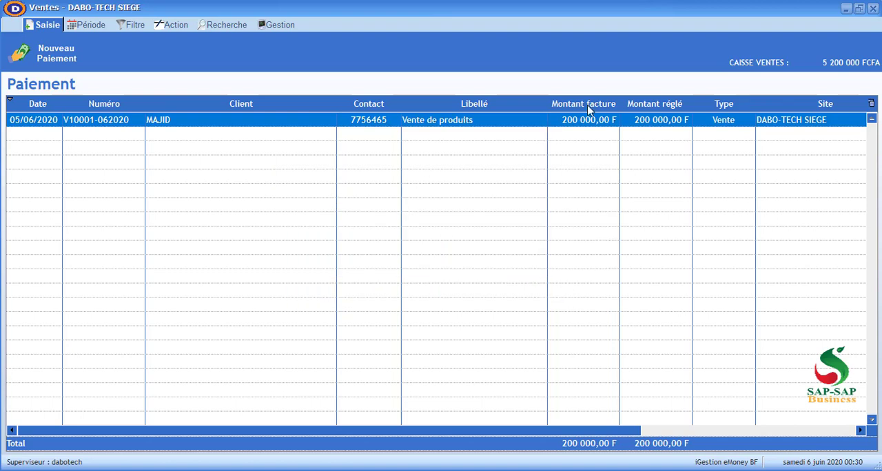
Examine the Gestion and Recherche options of the shop payments list and close it
click(290, 26)
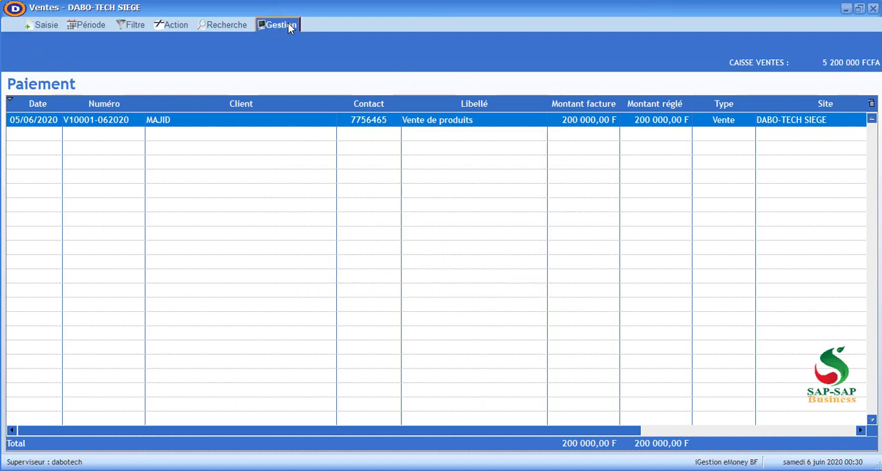
click(241, 27)
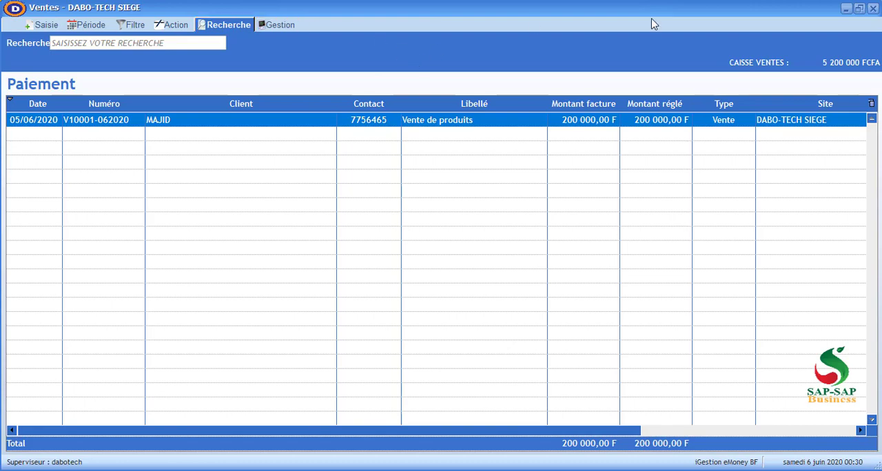
click(872, 9)
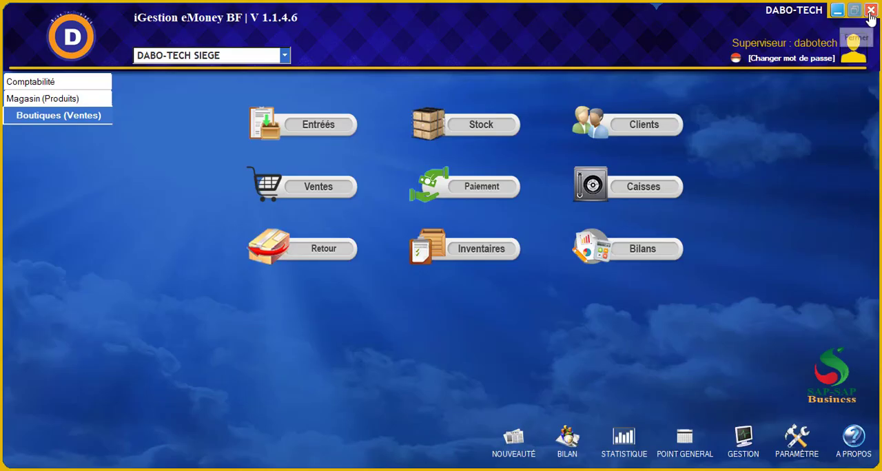
Examine the shop's cash register movements and its list of product returns to the main stock
click(639, 189)
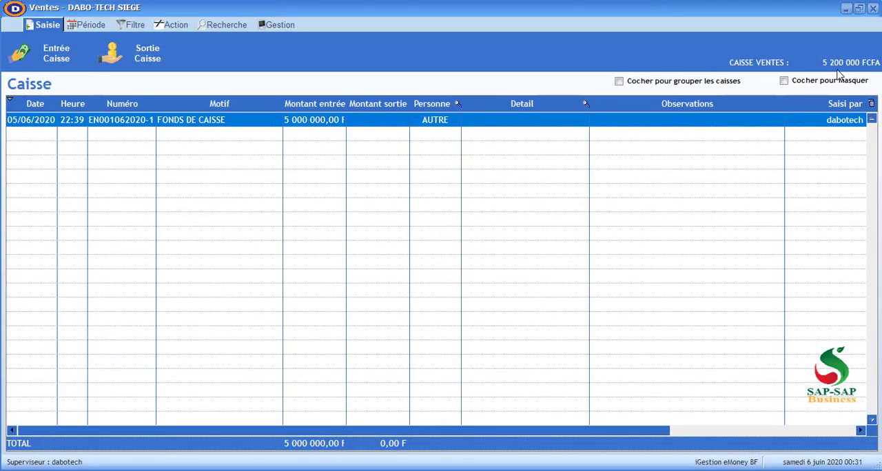
click(873, 10)
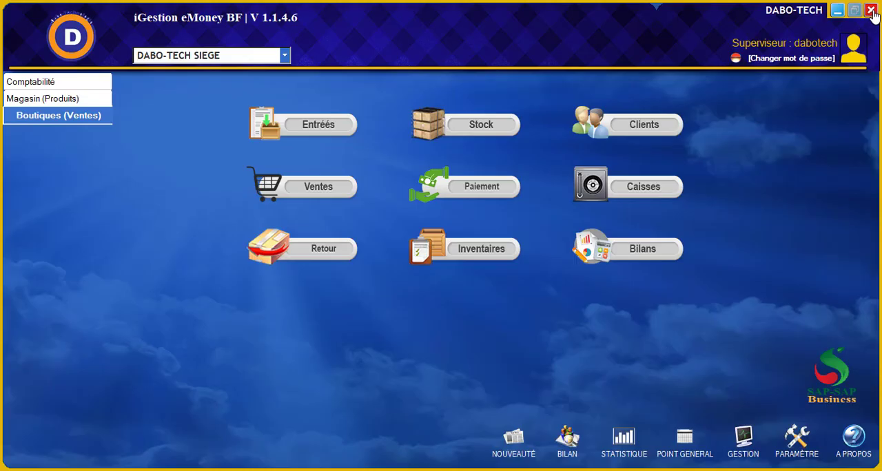
click(326, 254)
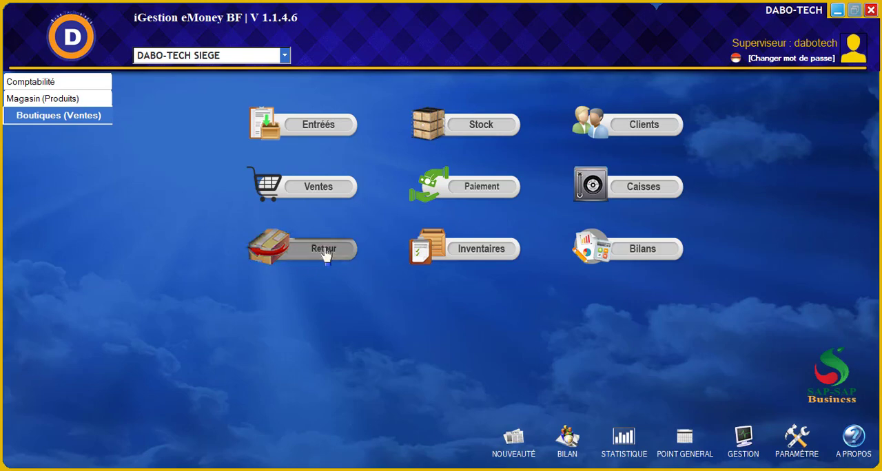
key(Escape)
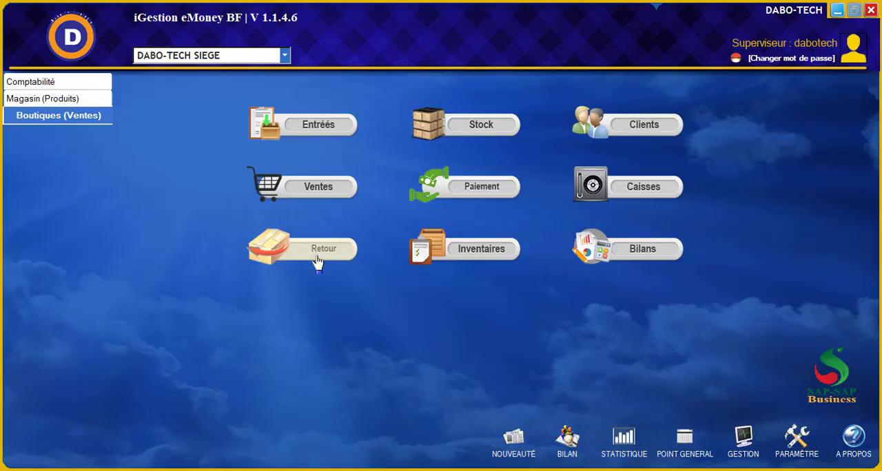
click(318, 260)
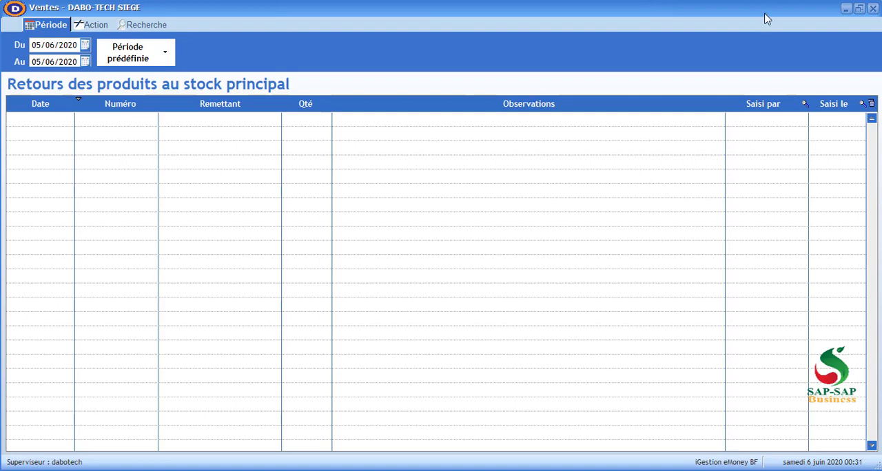
click(873, 9)
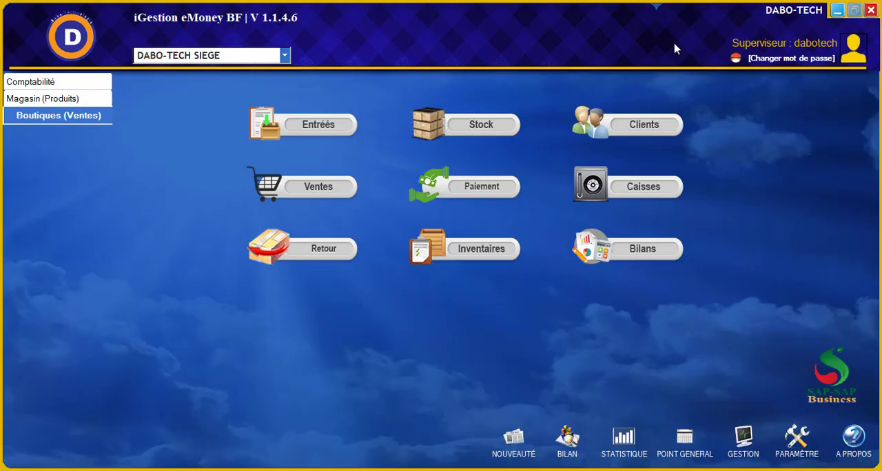
Examine the period and action options of the list of product returns to the main stock
click(321, 256)
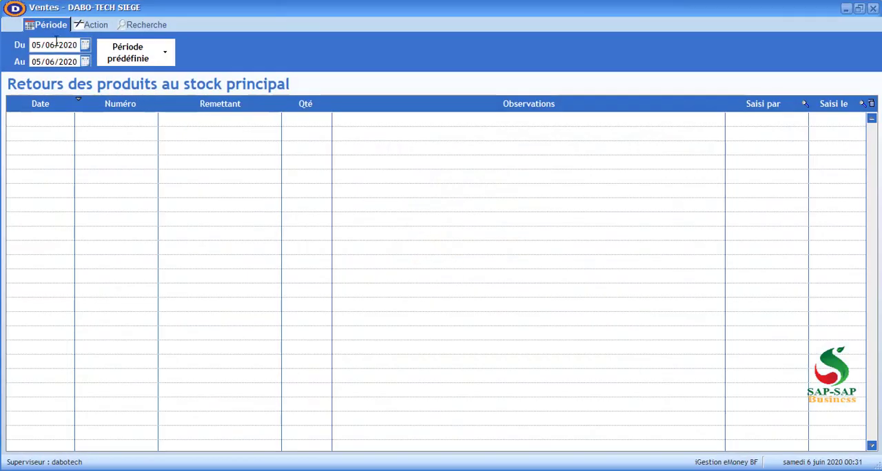
click(90, 28)
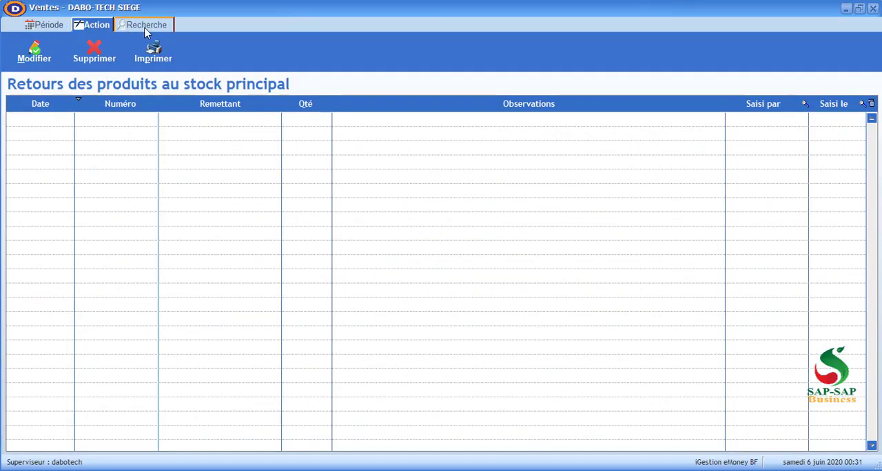
click(873, 8)
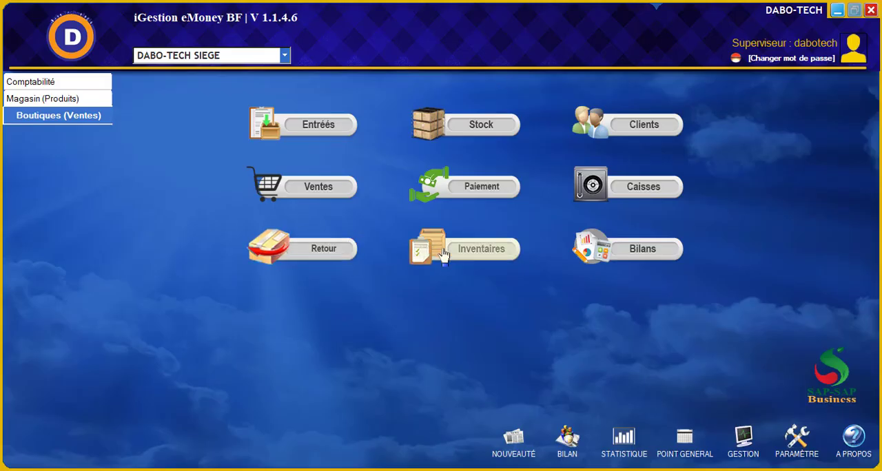
click(303, 260)
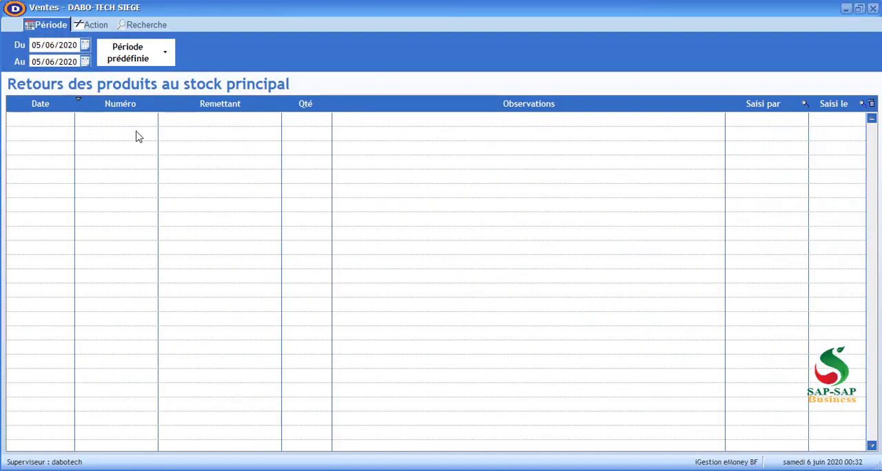
click(872, 9)
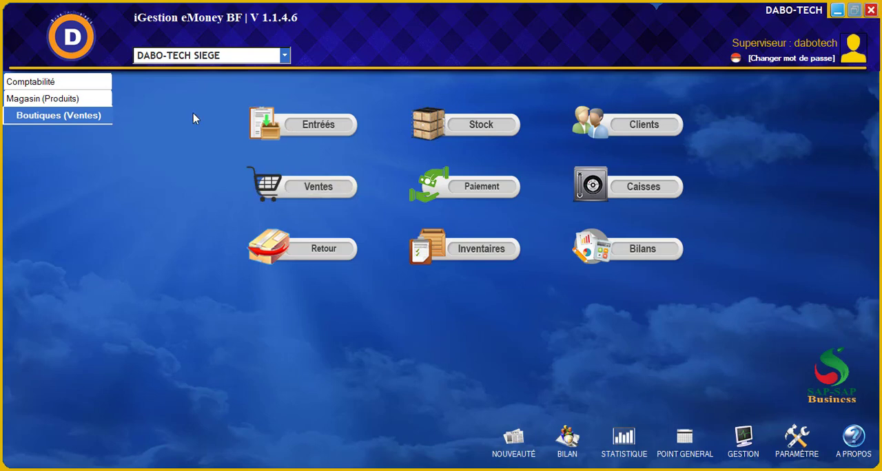
Examine the product warehouse's return options and the shop's product inventory list, leaving the list closed
click(47, 106)
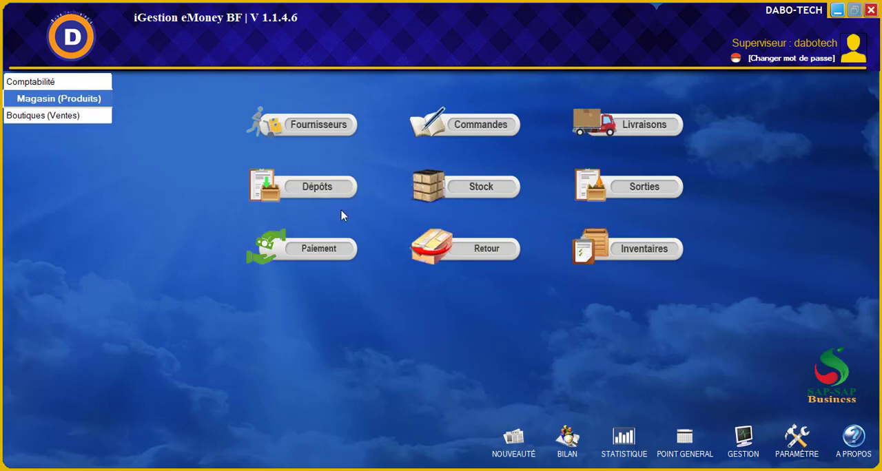
click(491, 254)
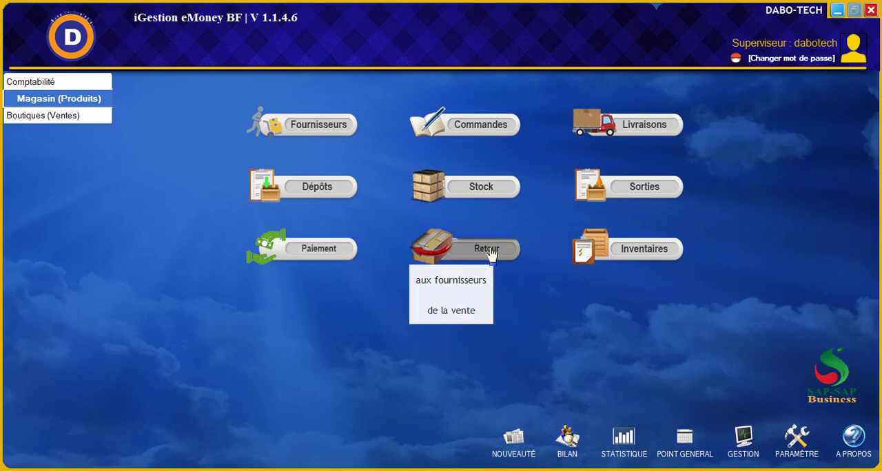
click(76, 117)
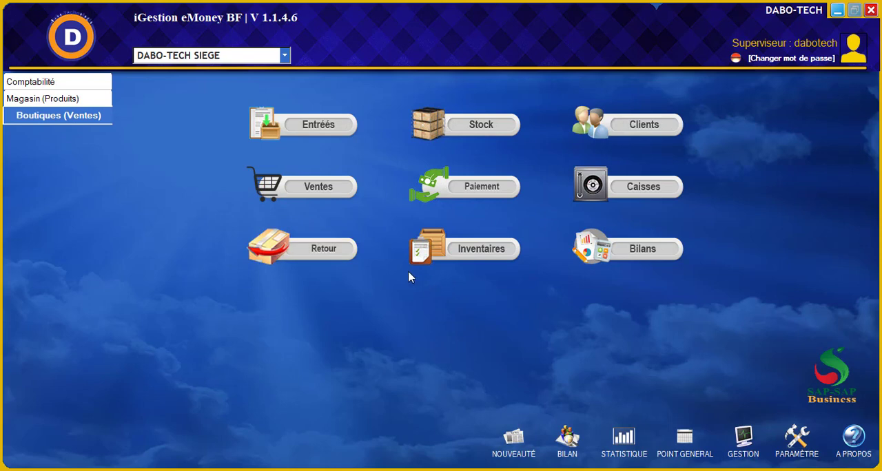
click(466, 258)
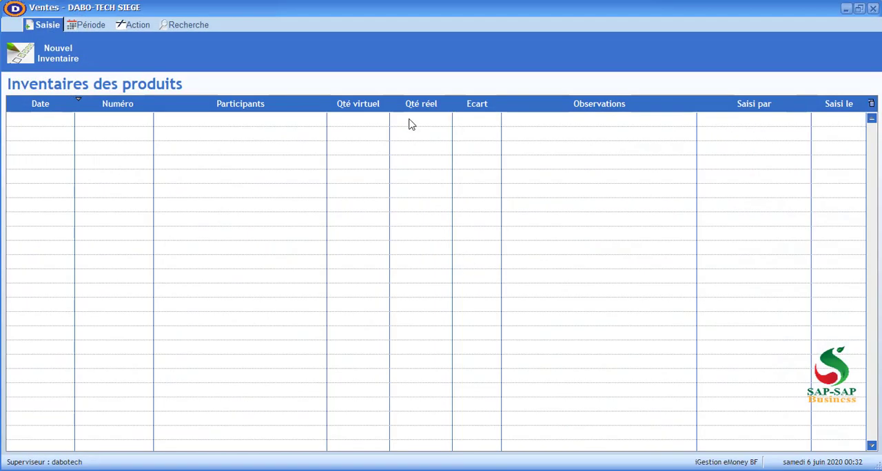
click(872, 8)
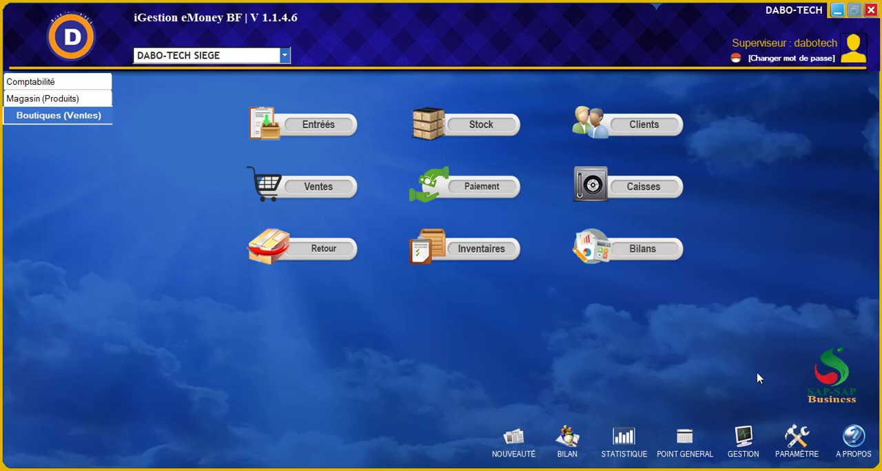
Open the Nouveauté document, read the version's new features and bug fixes, and close it
click(654, 470)
click(515, 444)
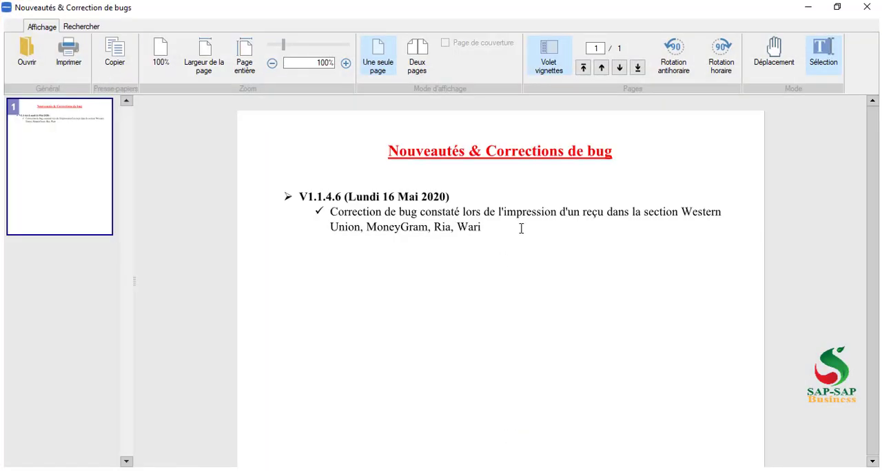
click(865, 9)
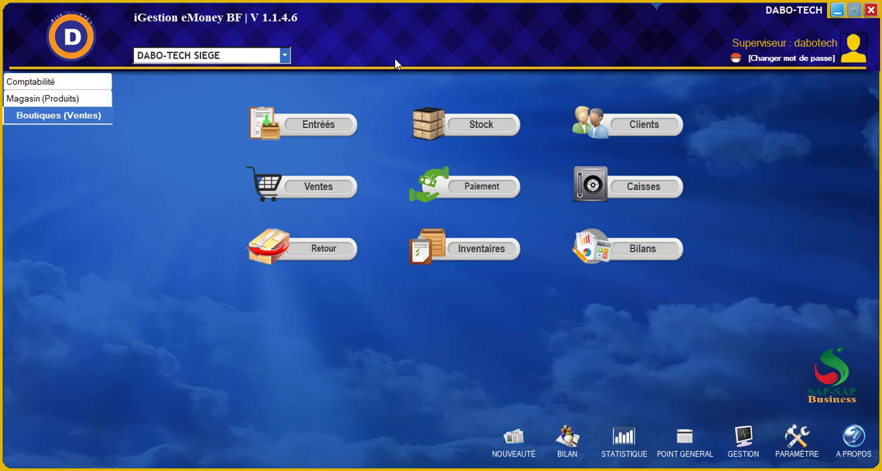
Examine the Statistique window's gains per site and per money transfer, and the Point général options
click(560, 444)
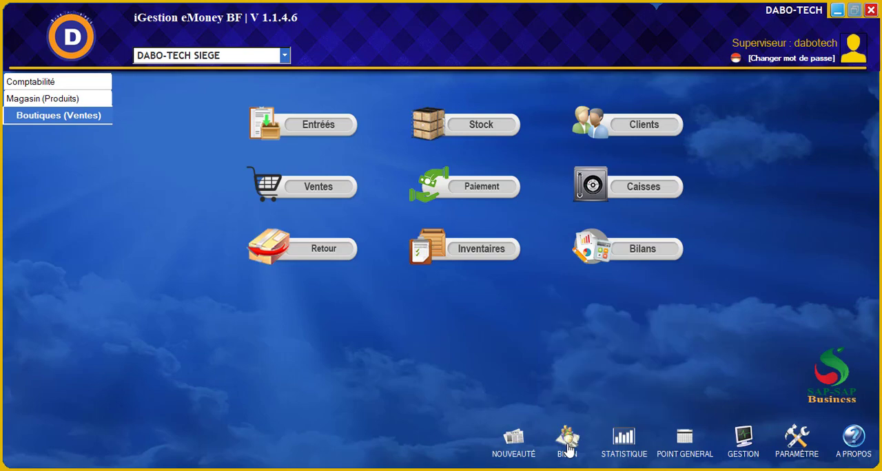
click(613, 450)
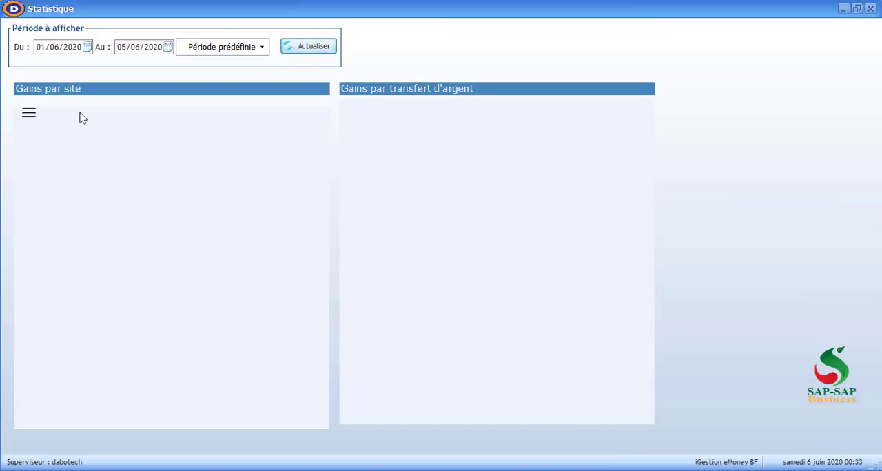
click(870, 8)
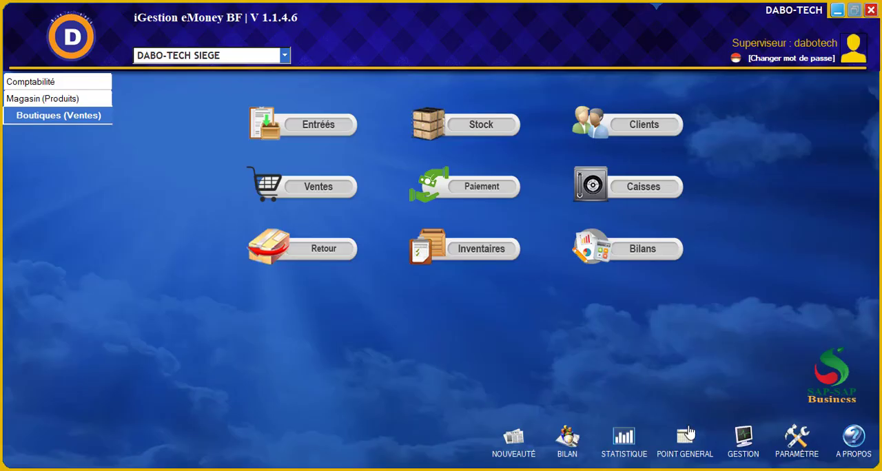
click(689, 448)
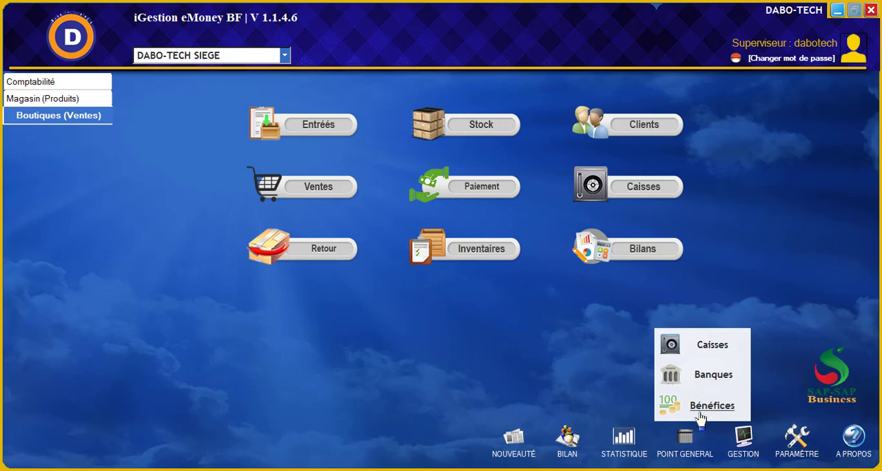
click(743, 452)
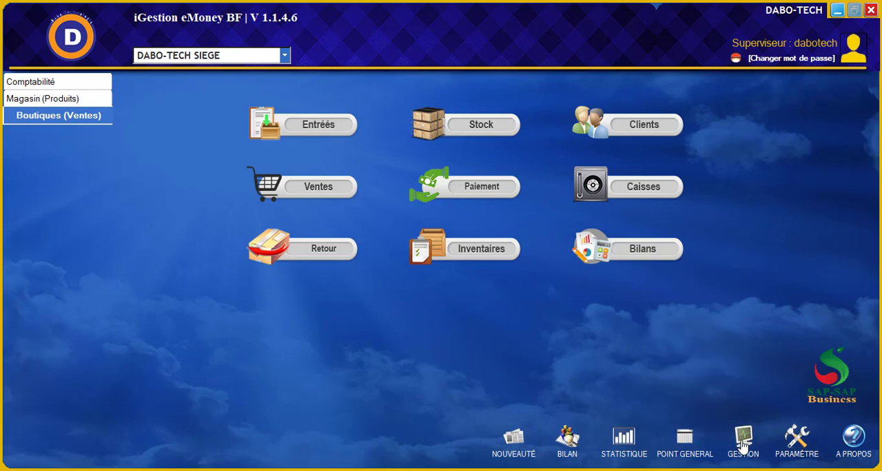
Open the list of sites and examine the DABO-TECH SIEGE site record without changing it
click(743, 449)
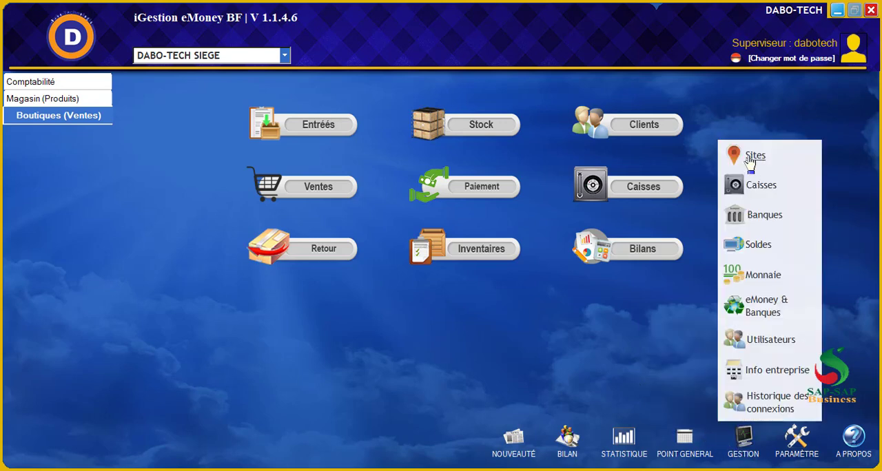
click(748, 156)
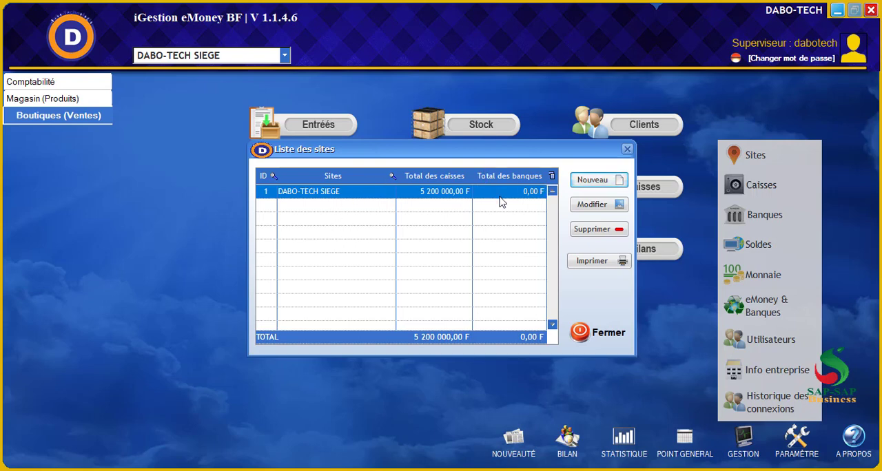
click(585, 203)
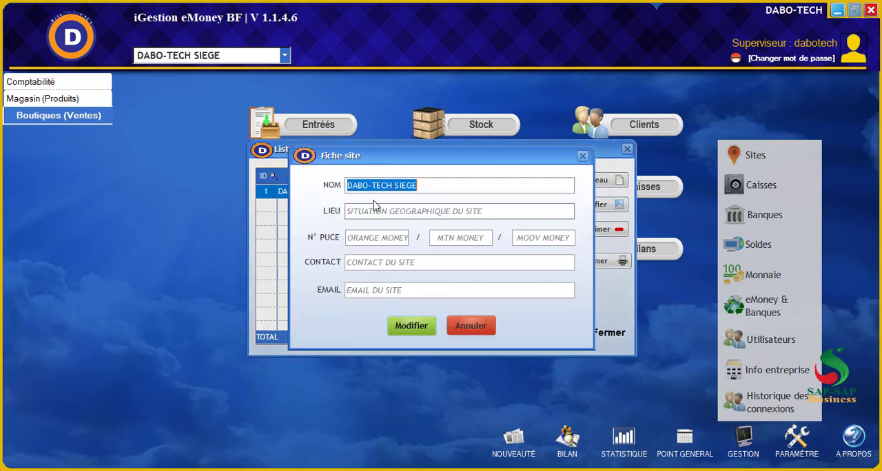
click(433, 189)
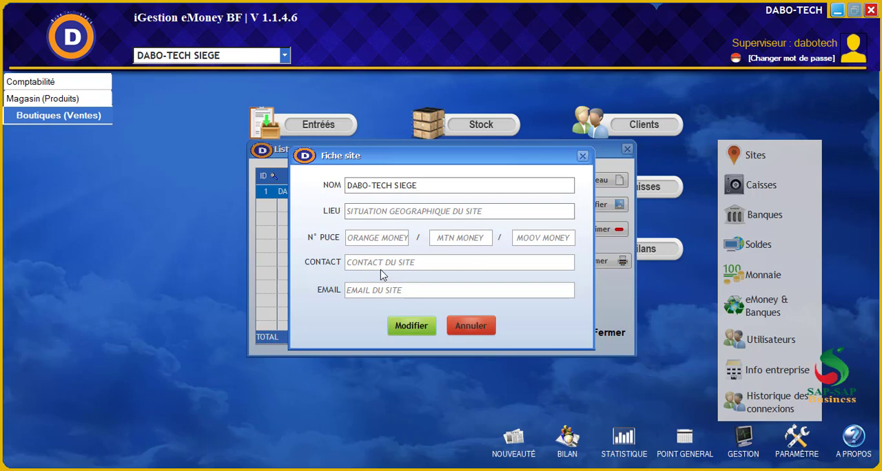
click(459, 330)
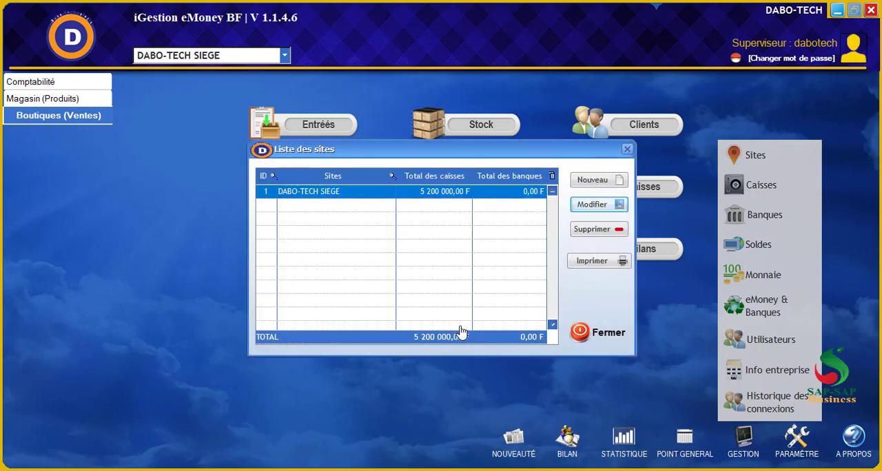
Examine the new site form without creating a site, and close the list of sites
click(587, 182)
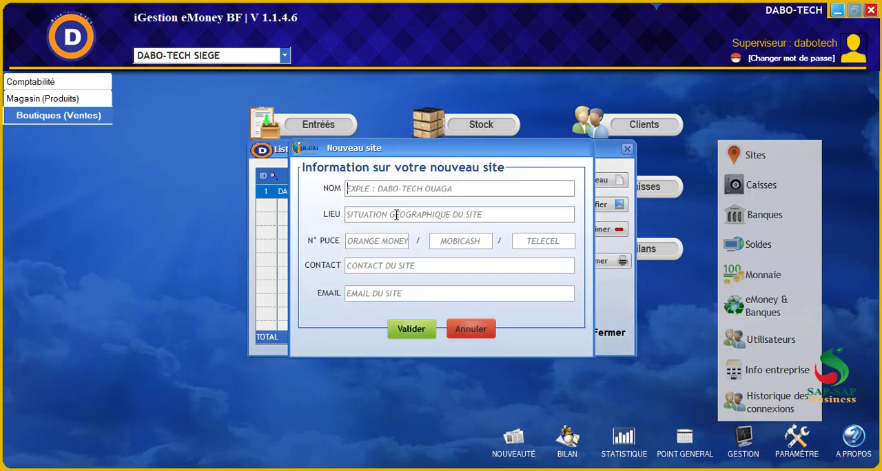
click(468, 333)
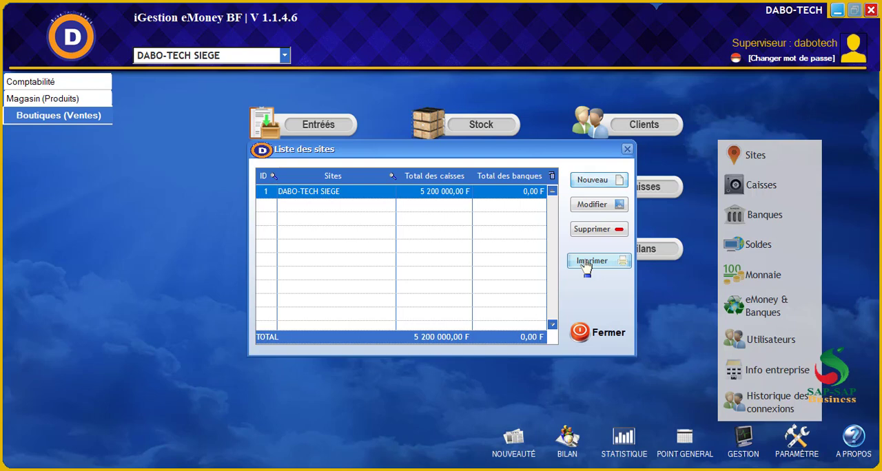
click(626, 151)
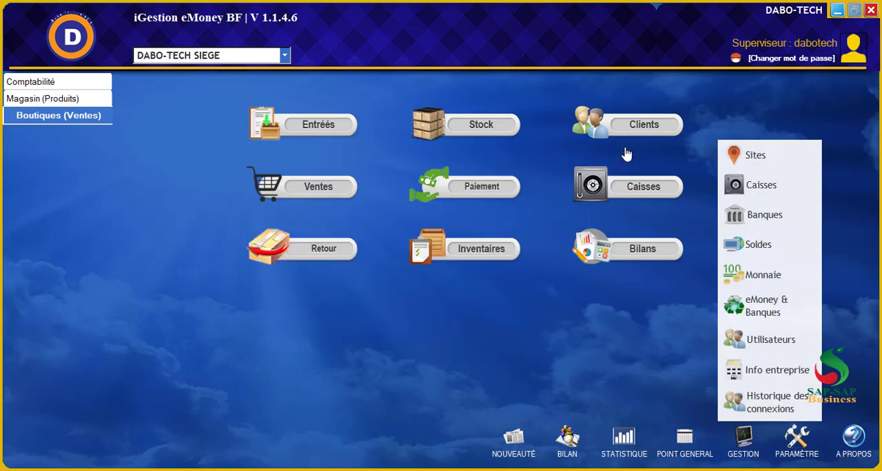
Examine the lists of cash registers, their categories and the bank accounts in the management options
click(752, 191)
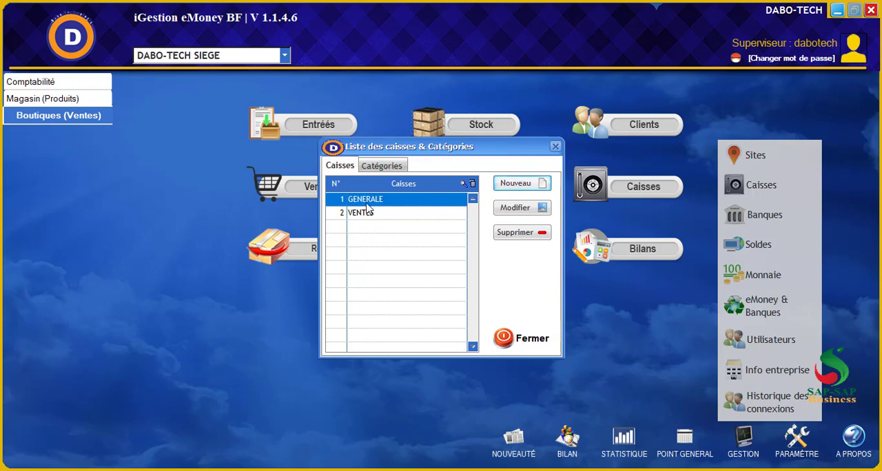
click(381, 167)
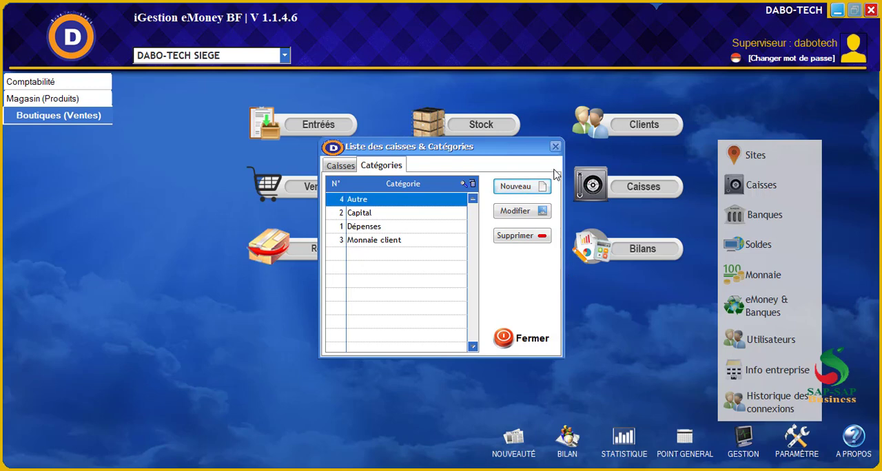
click(528, 341)
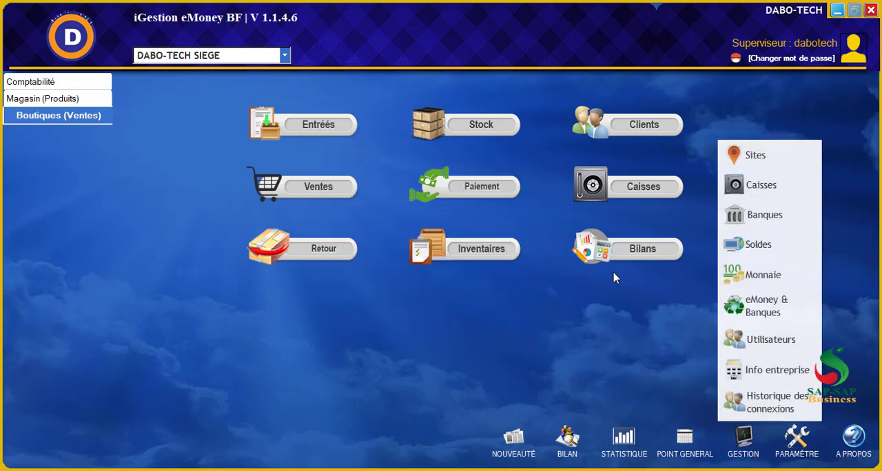
click(757, 217)
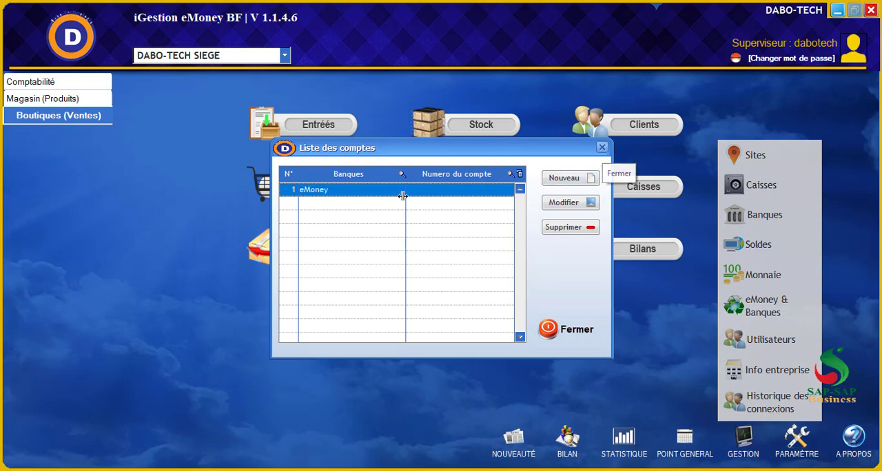
click(602, 148)
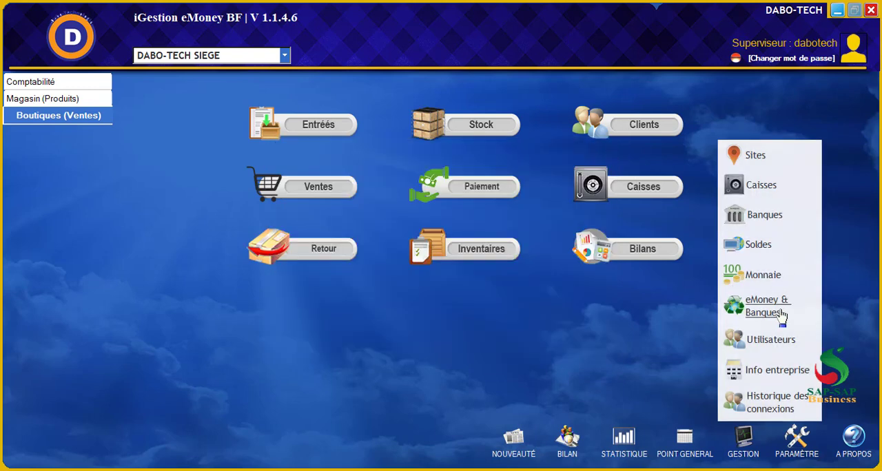
Examine the Monnaie list of banknotes and coins down to the smallest coin, and close it
click(761, 276)
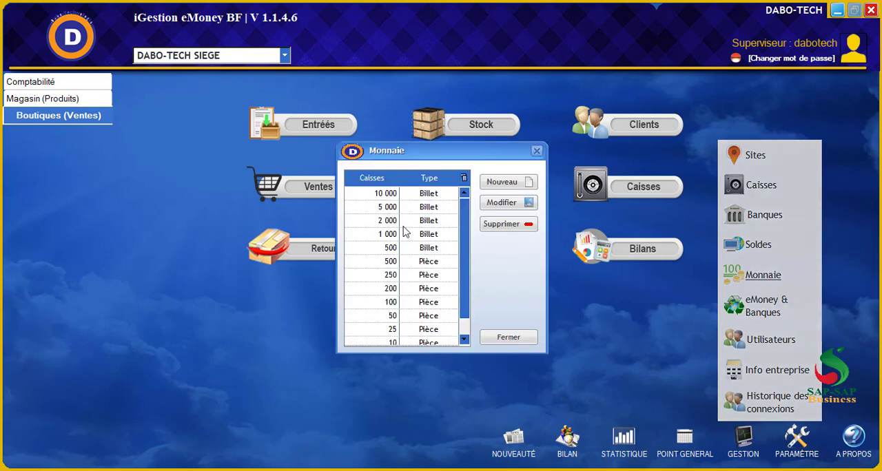
scroll(403, 232, down, 1)
scroll(404, 231, up, 1)
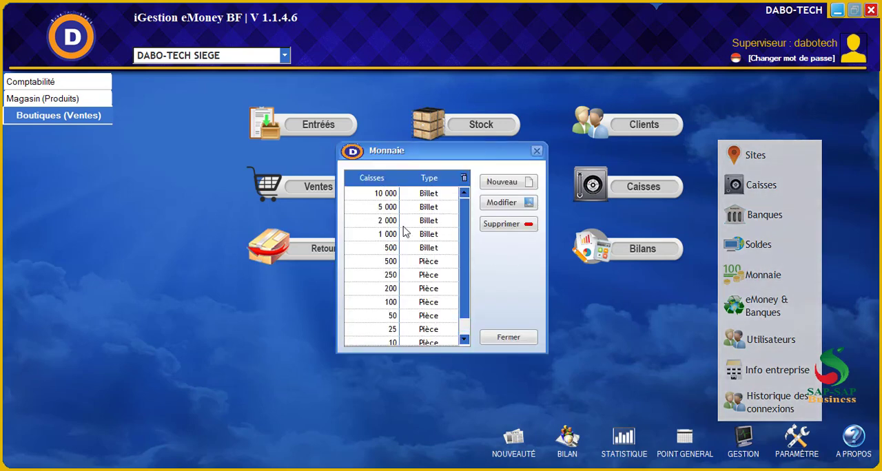
scroll(404, 232, down, 1)
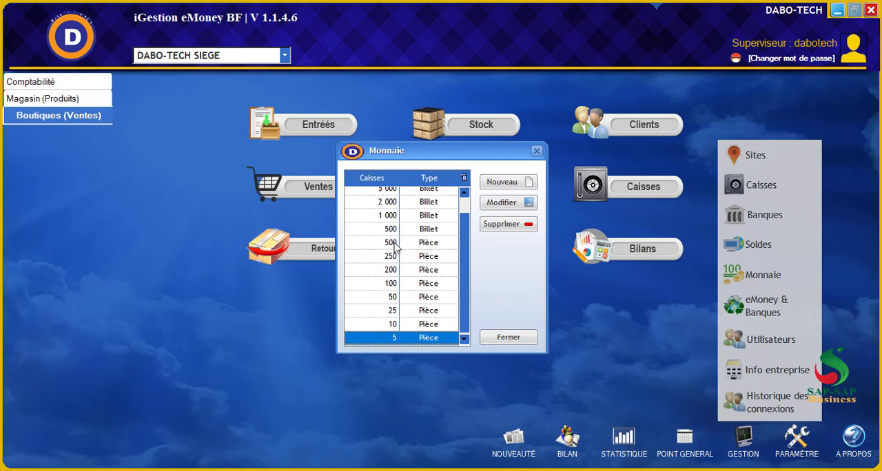
click(430, 247)
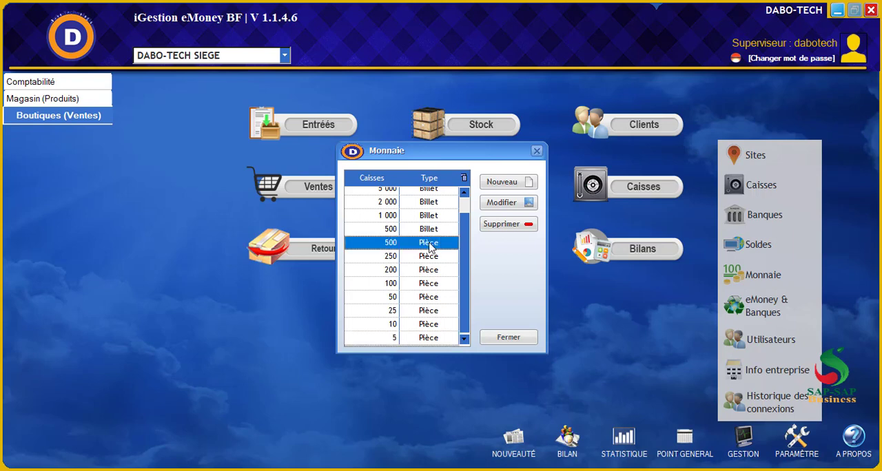
click(509, 337)
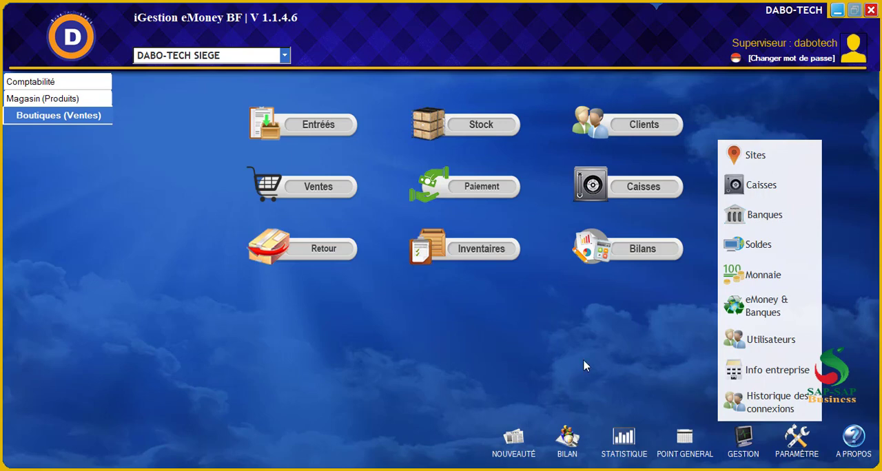
Open the existing supervisor's user record for modification, set the identity document to CNI and enter its identity document number
click(768, 341)
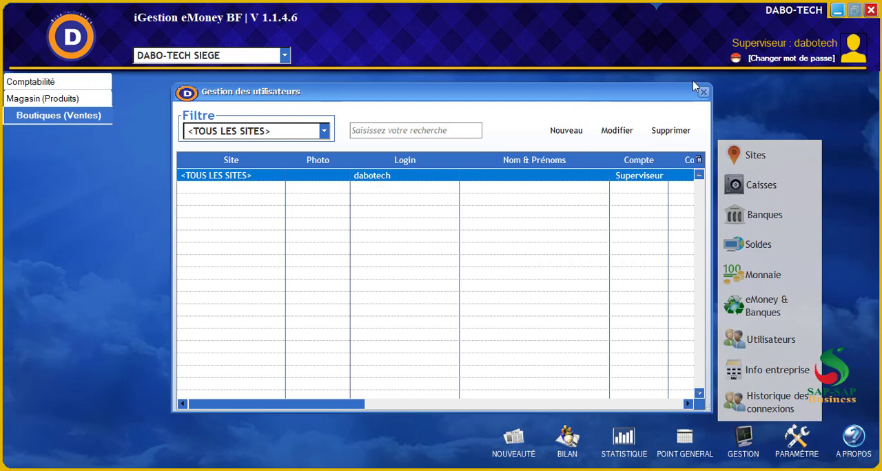
click(617, 130)
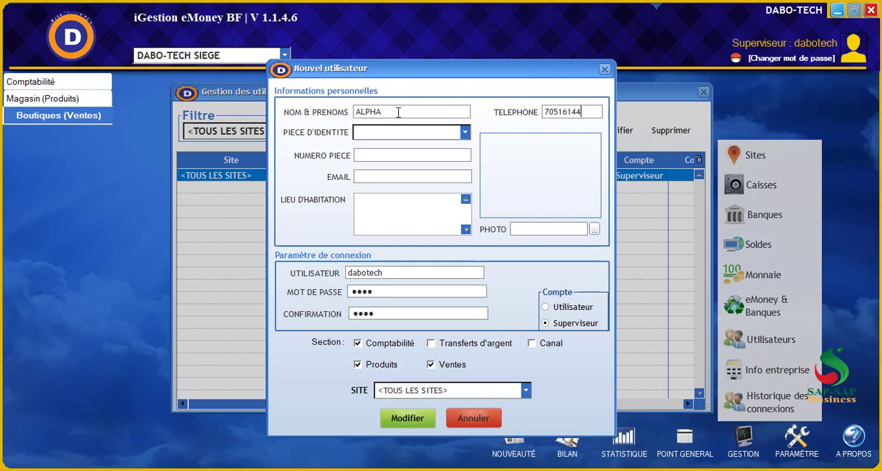
click(394, 138)
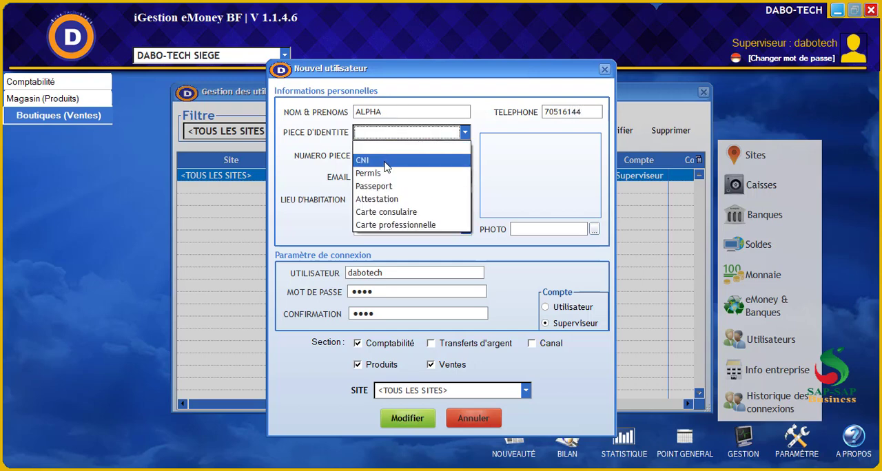
click(386, 161)
click(367, 157)
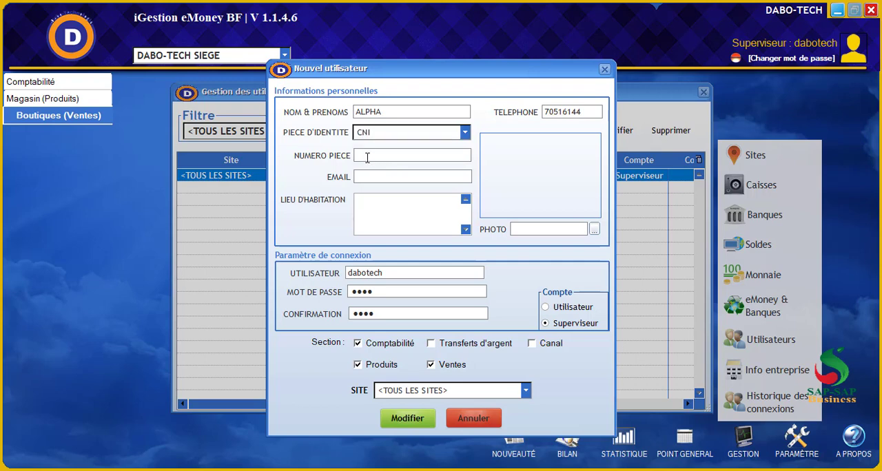
Examine the e-mail, residence and photo fields of the user record, and browse for a photo without choosing one
click(370, 173)
click(390, 222)
click(595, 231)
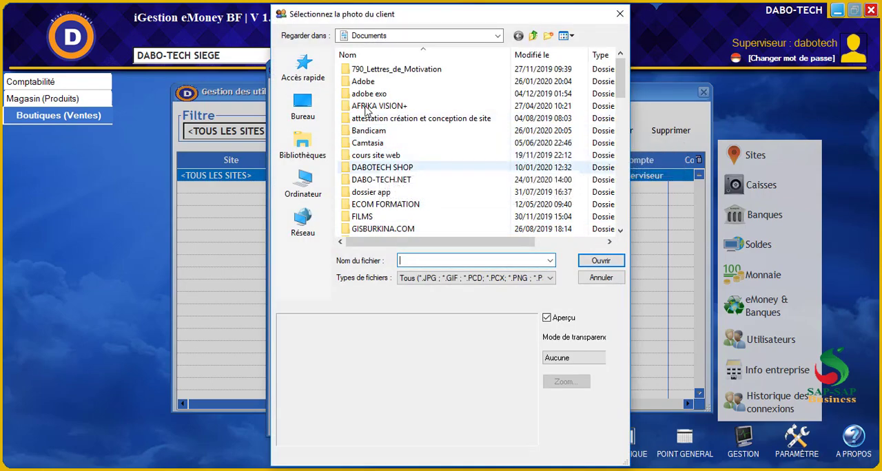
click(599, 280)
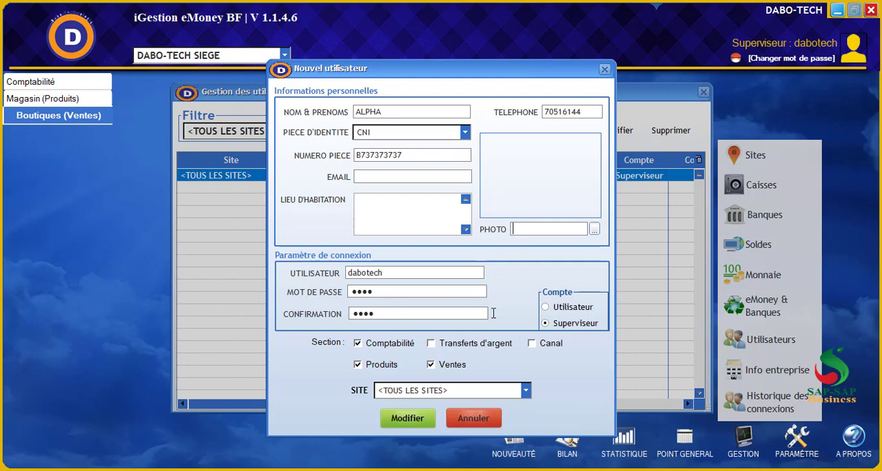
Set the user record's account type to Superviseur, validate the modified record and close the user management list
click(546, 309)
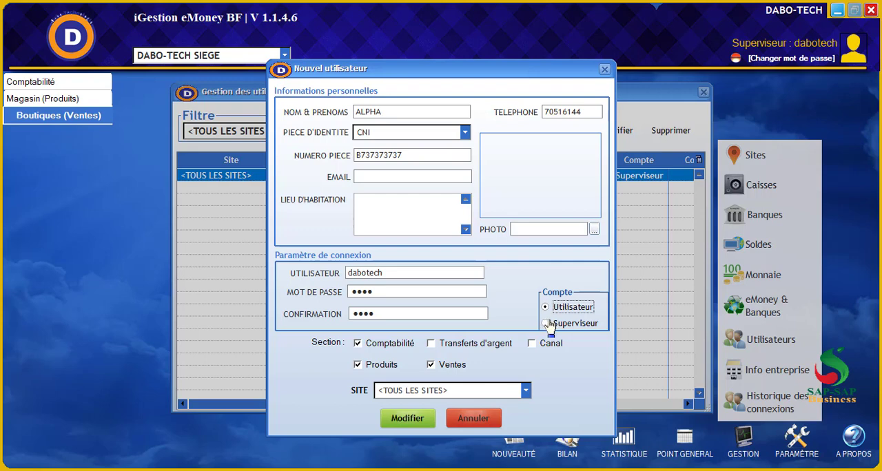
click(546, 324)
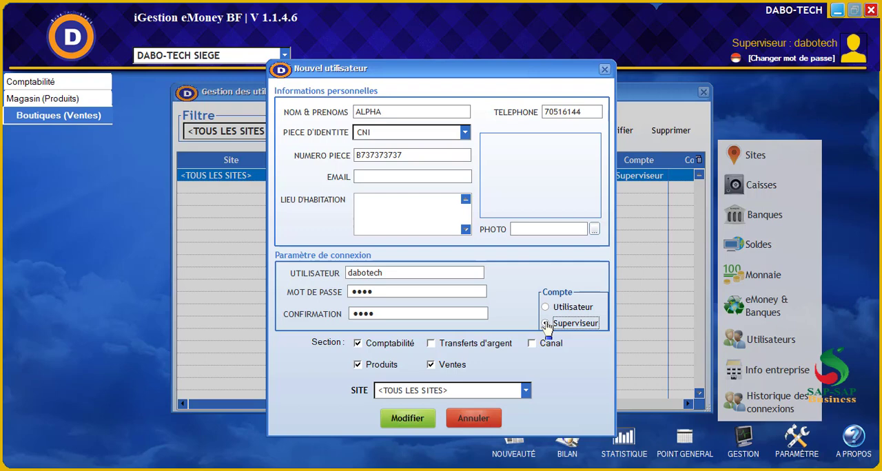
click(546, 324)
click(414, 421)
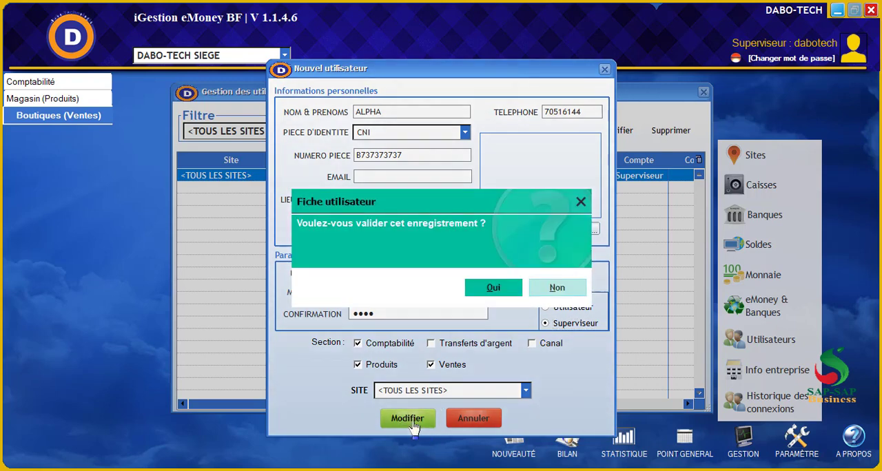
click(490, 287)
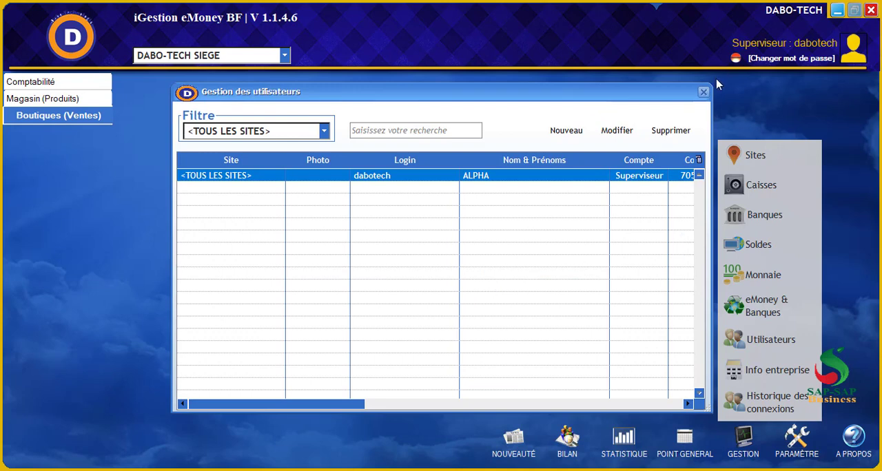
click(703, 93)
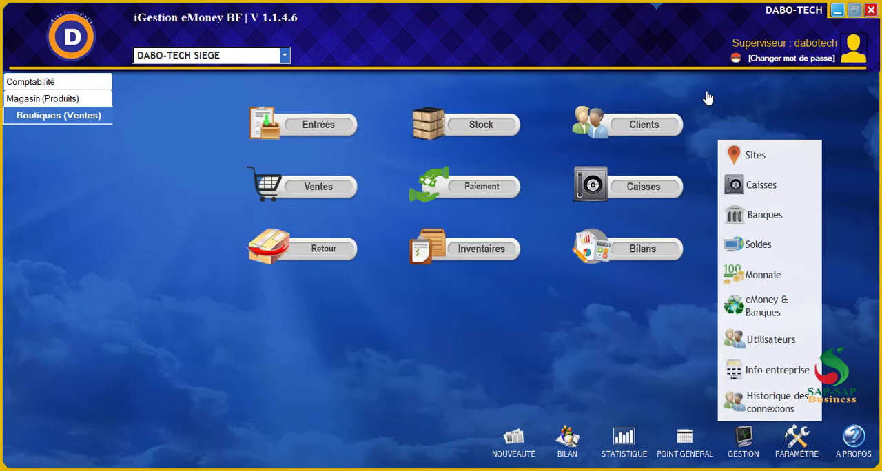
Examine the company name and logo information without changing it, and view the history of connections
click(779, 370)
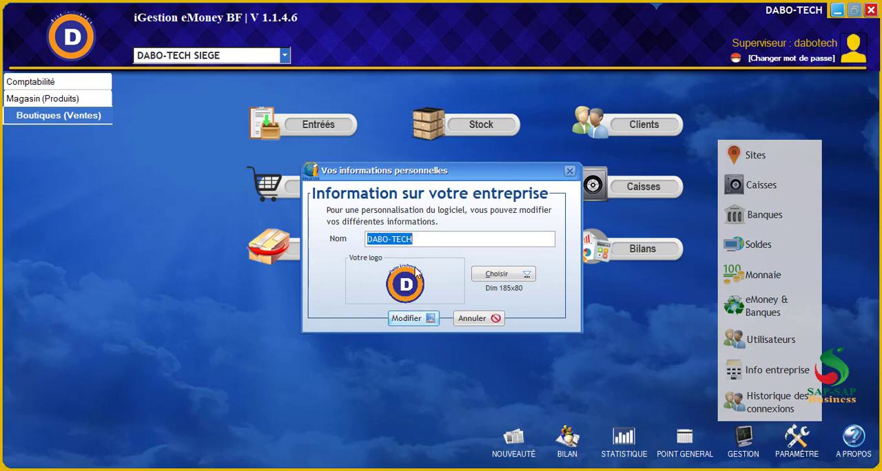
click(477, 320)
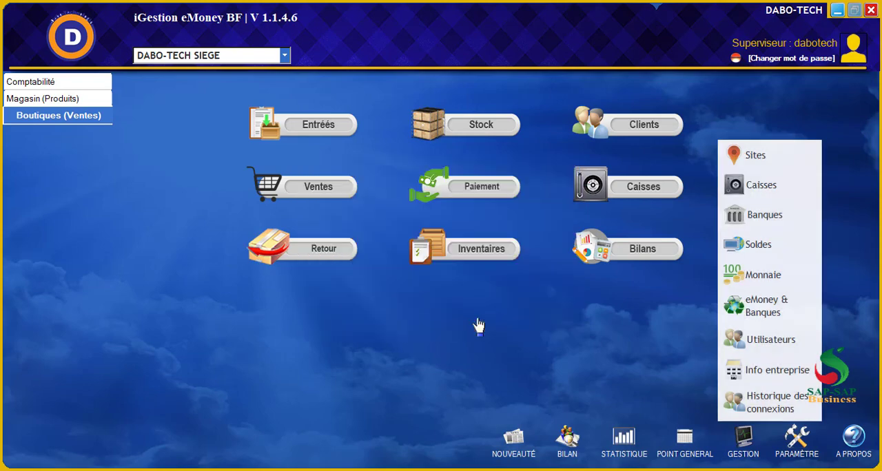
click(765, 398)
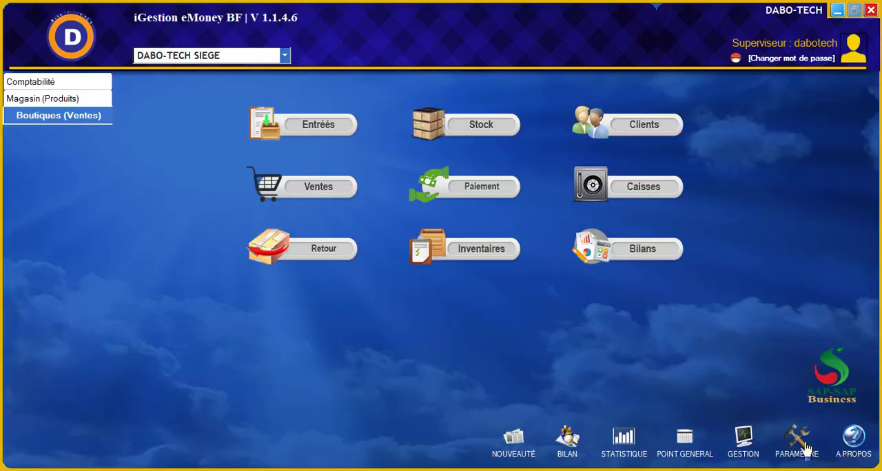
Examine the server connection settings, and call up the recalculation of all balances without running it
click(806, 448)
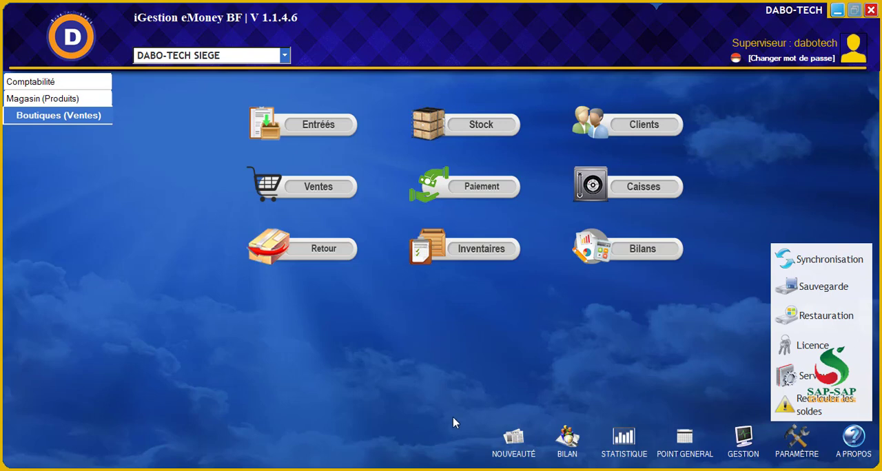
click(815, 379)
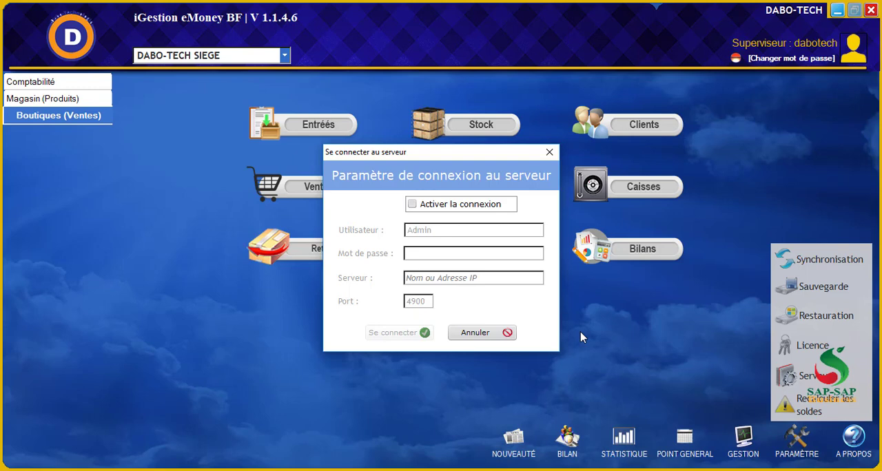
click(480, 335)
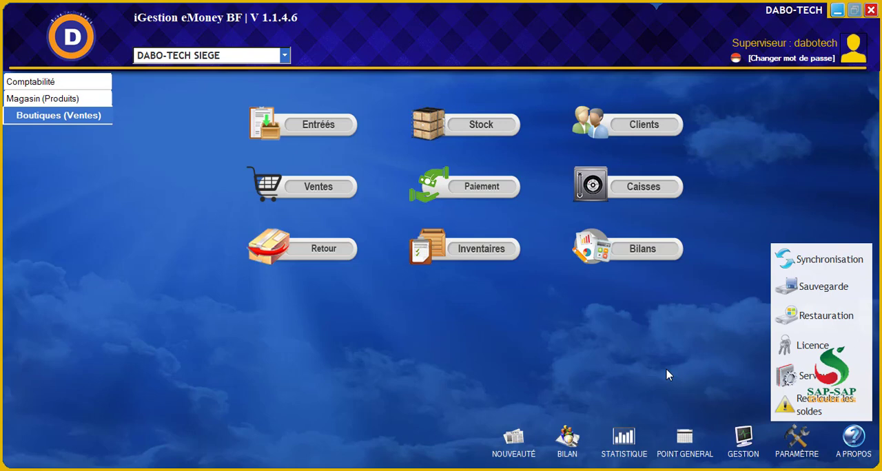
click(826, 403)
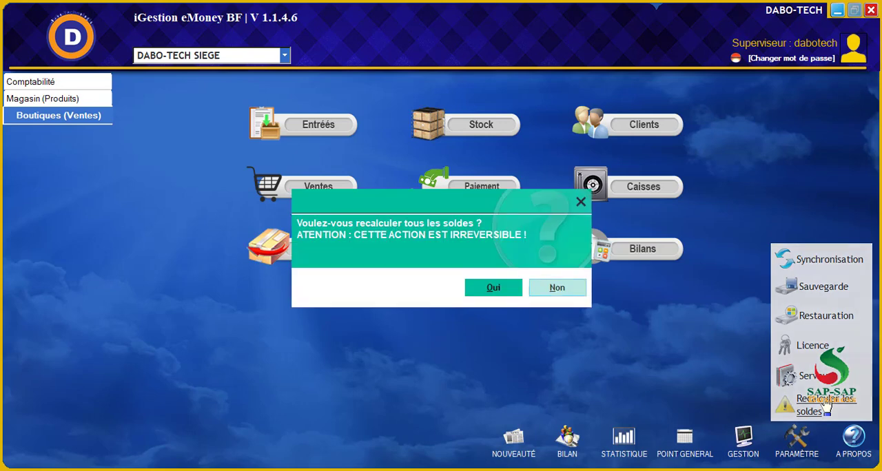
click(581, 205)
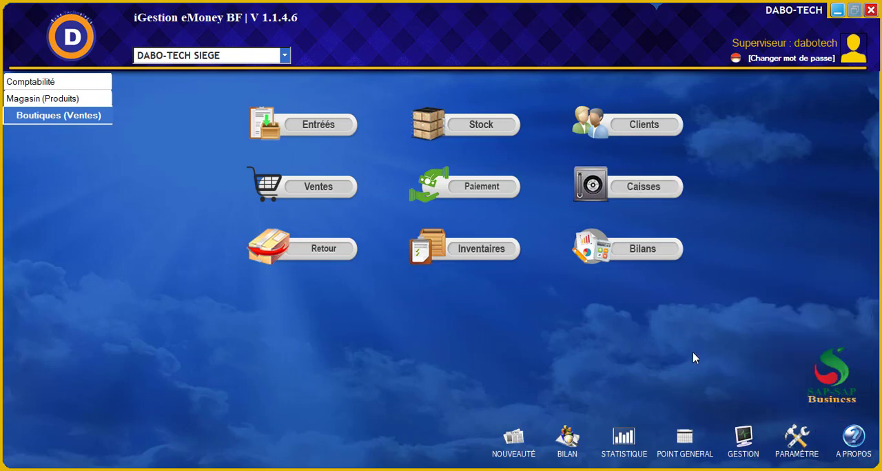
View the software's about information, and close it
click(800, 441)
click(850, 444)
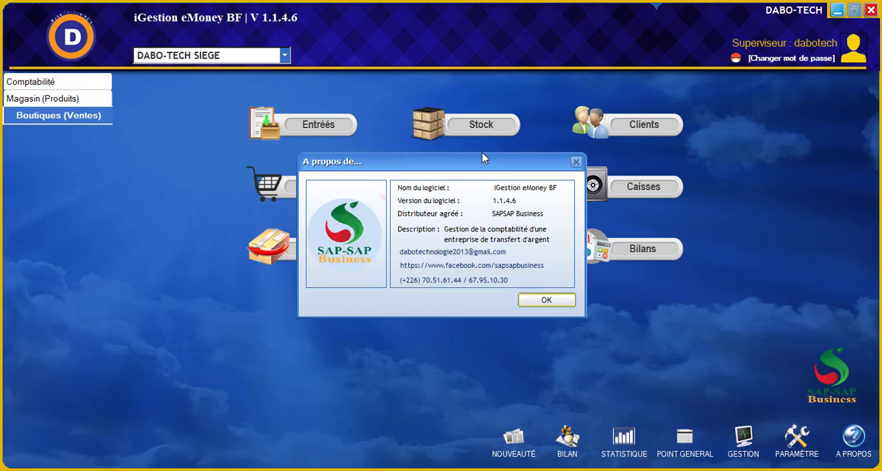
click(544, 304)
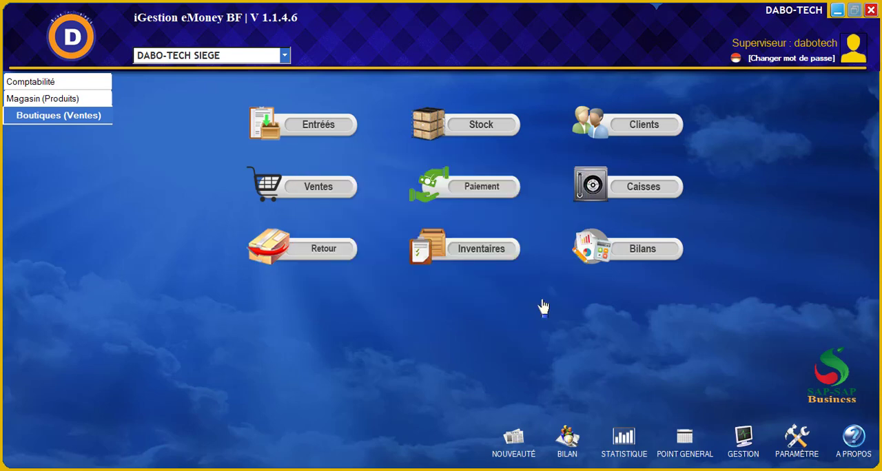